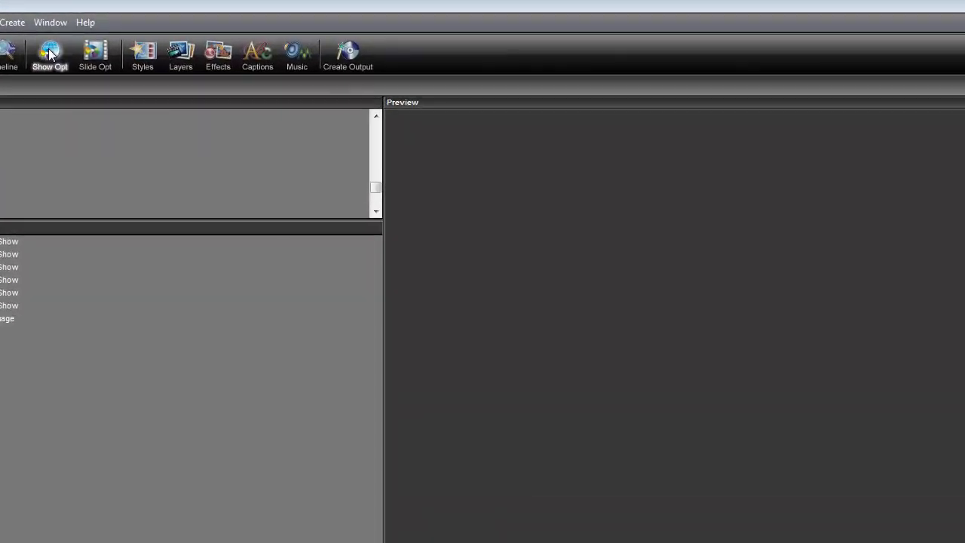
Check the show's title and aspect ratio in the show settings.
{"action": "left_click", "coordinate": [49, 53]}
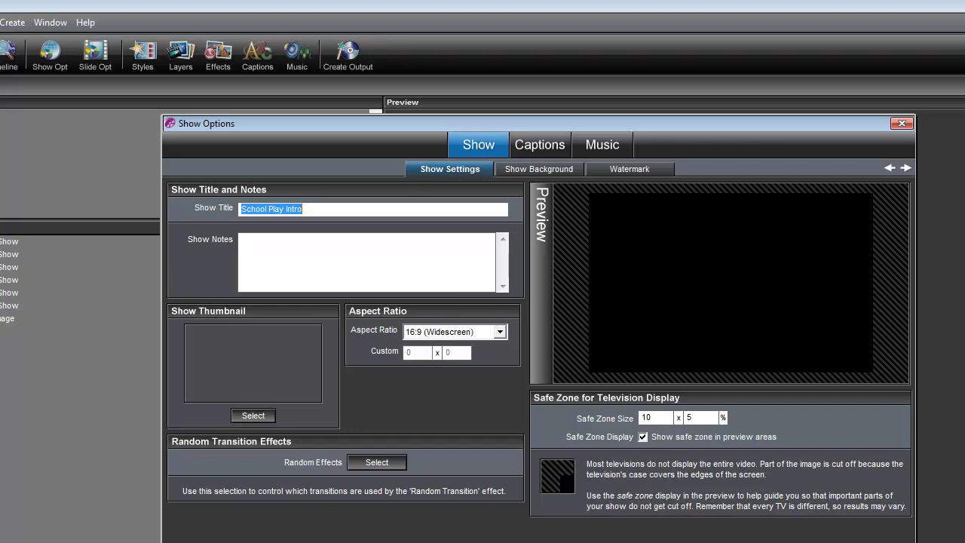
{"action": "key", "text": "Escape"}
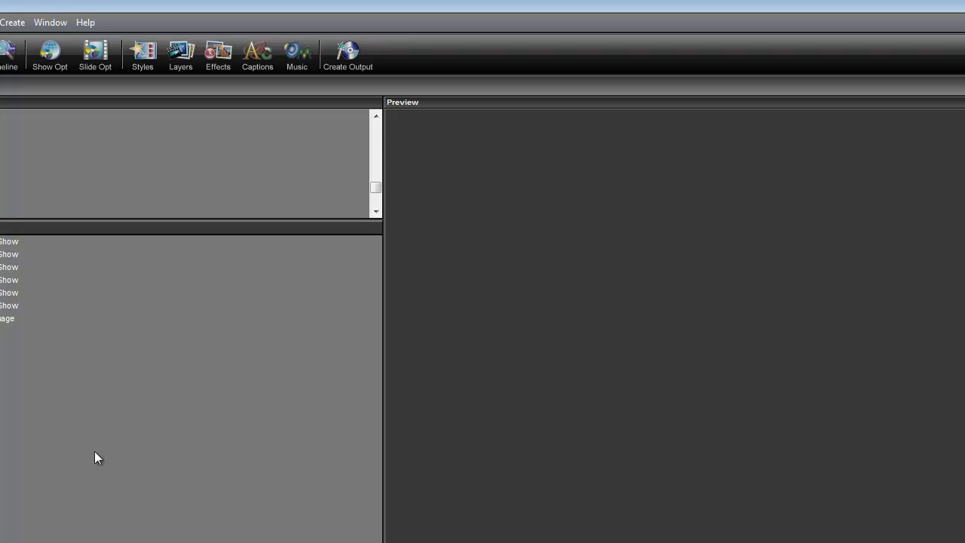
Insert a blank first slide with a slide time of 1 second and a transition time of 1 second.
{"action": "right_click", "coordinate": [1, 410]}
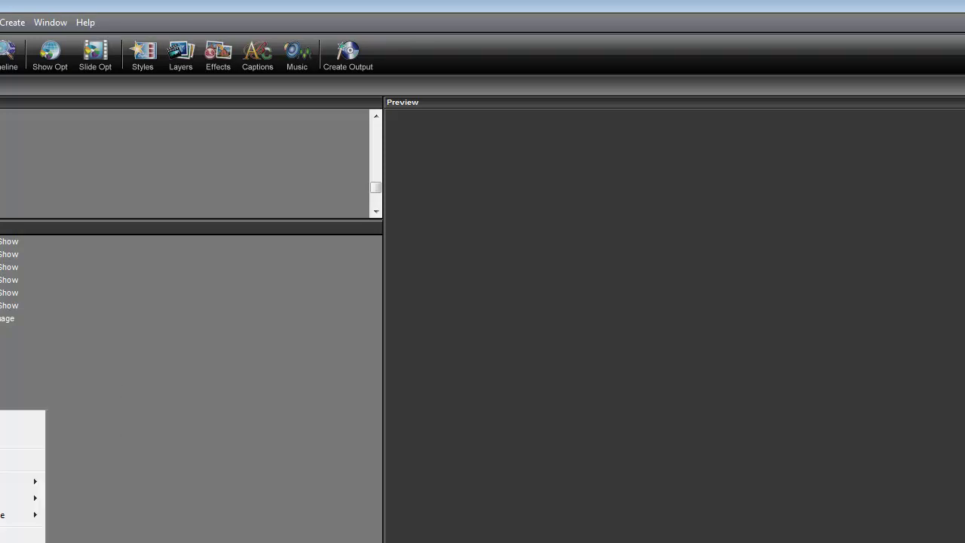
{"action": "mouse_move", "coordinate": [4, 483]}
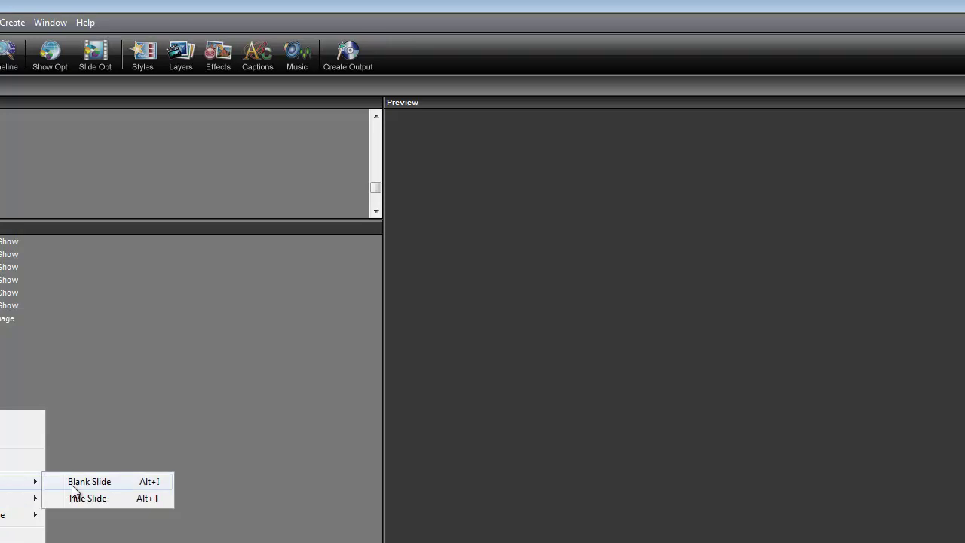
{"action": "left_click", "coordinate": [83, 482]}
{"action": "type", "text": "1"}
{"action": "key", "text": "Return"}
{"action": "left_click", "coordinate": [128, 461]}
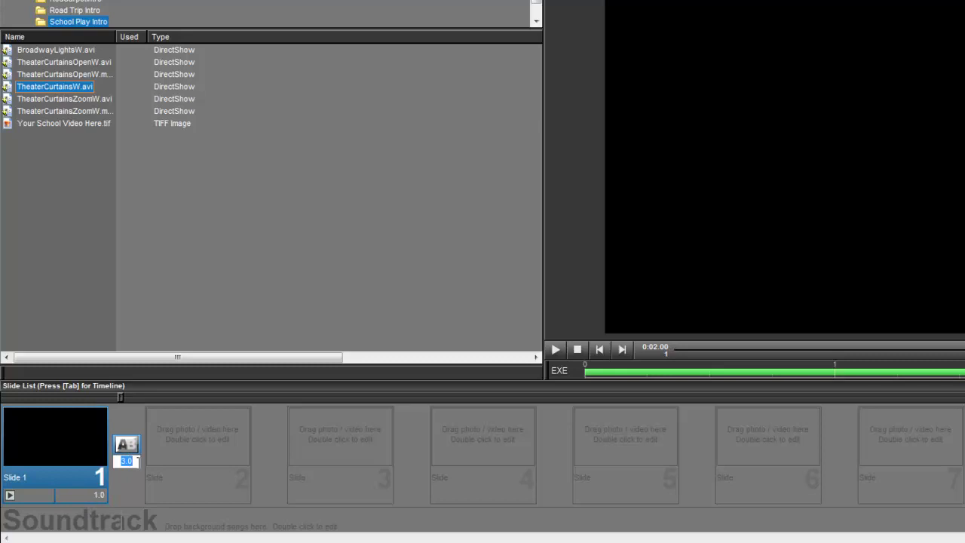
{"action": "type", "text": "1"}
{"action": "key", "text": "Return"}
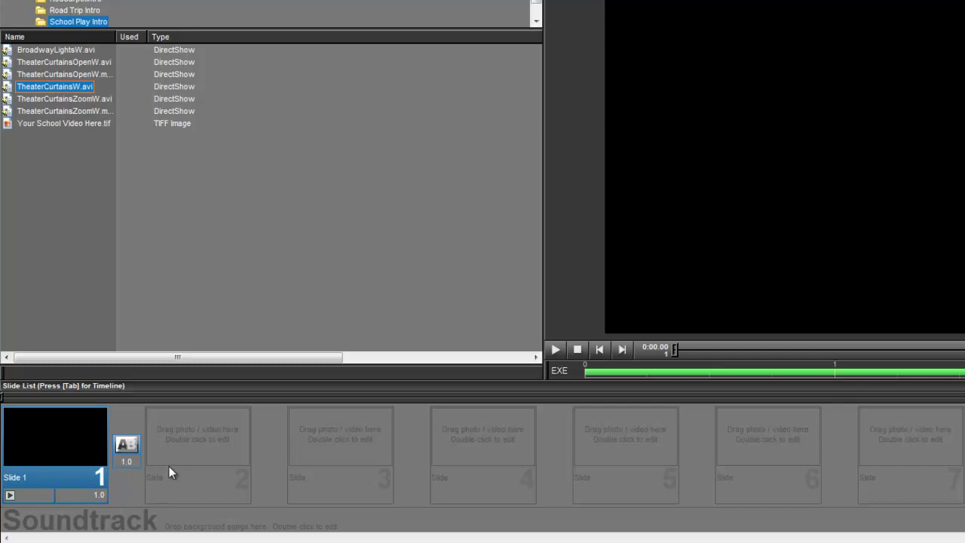
Add BroadwayLightsW.avi as slide 2 and set its slide time to 4 seconds.
{"action": "left_click", "coordinate": [60, 49]}
{"action": "left_click_drag", "start_coordinate": [195, 386], "coordinate": [186, 440]}
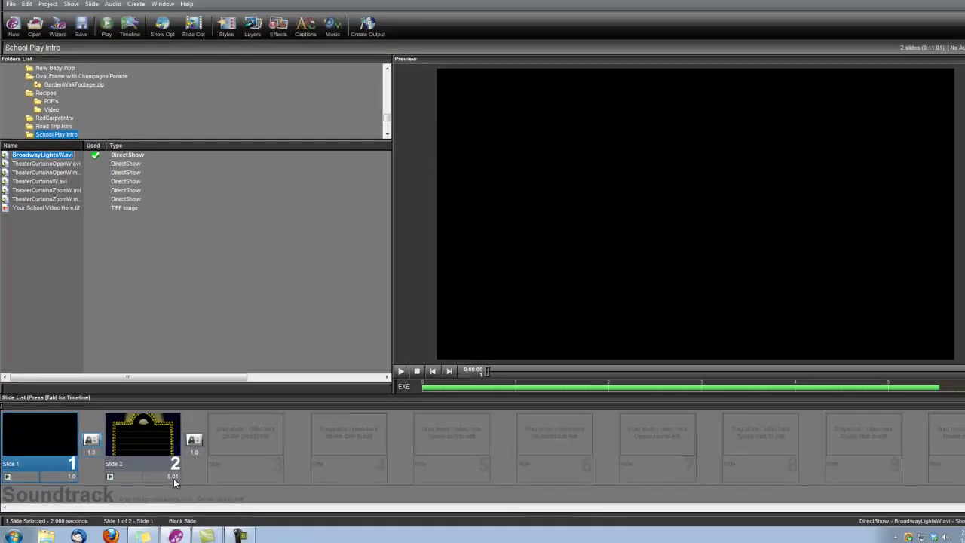
{"action": "left_click", "coordinate": [173, 477]}
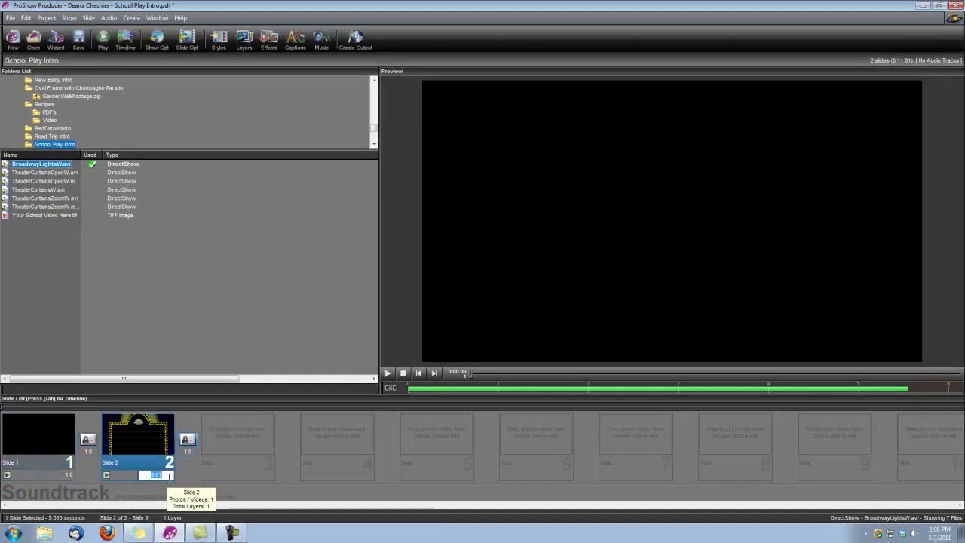
{"action": "type", "text": "4"}
{"action": "key", "text": "Return"}
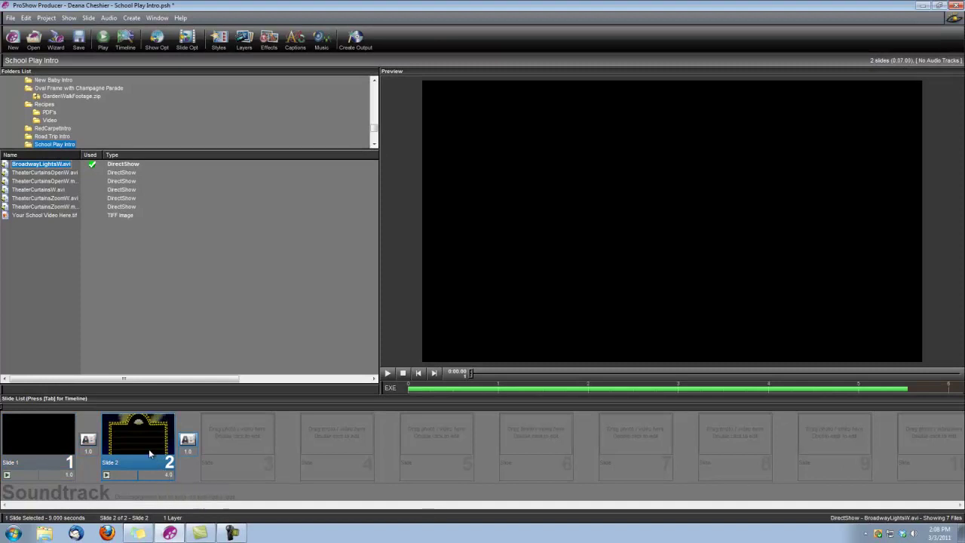
Set the aspect of slide 2's BroadwayLightsW layer to 16:9.
{"action": "double_click", "coordinate": [144, 439]}
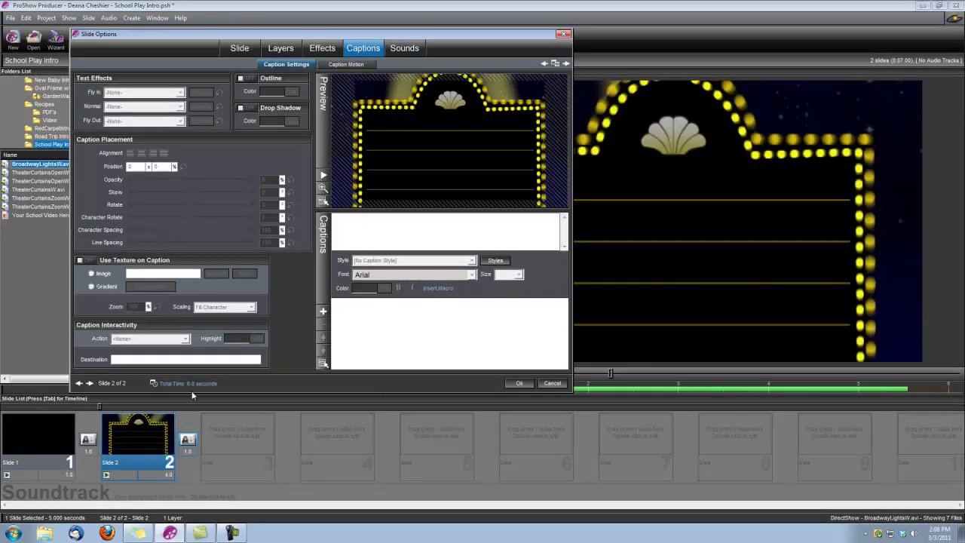
{"action": "left_click", "coordinate": [293, 47]}
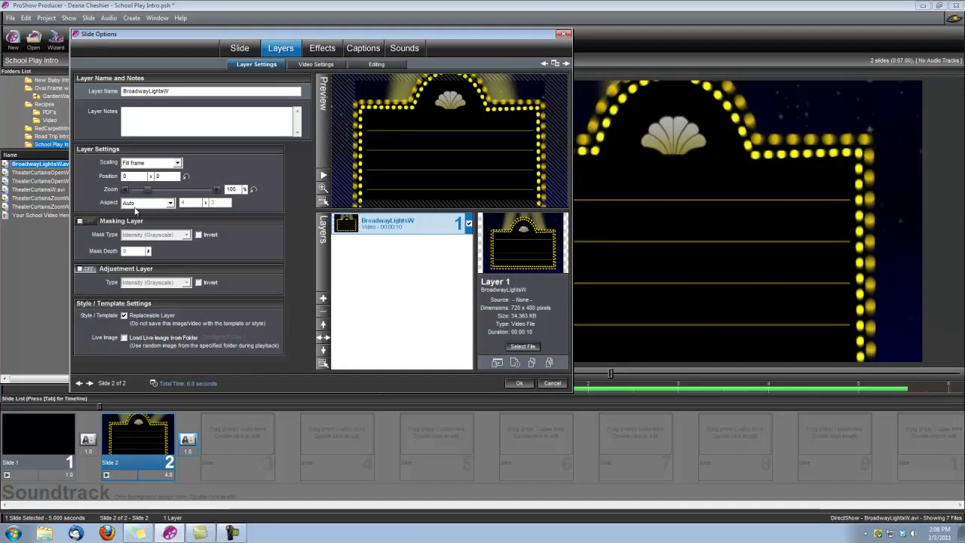
{"action": "left_click", "coordinate": [171, 205]}
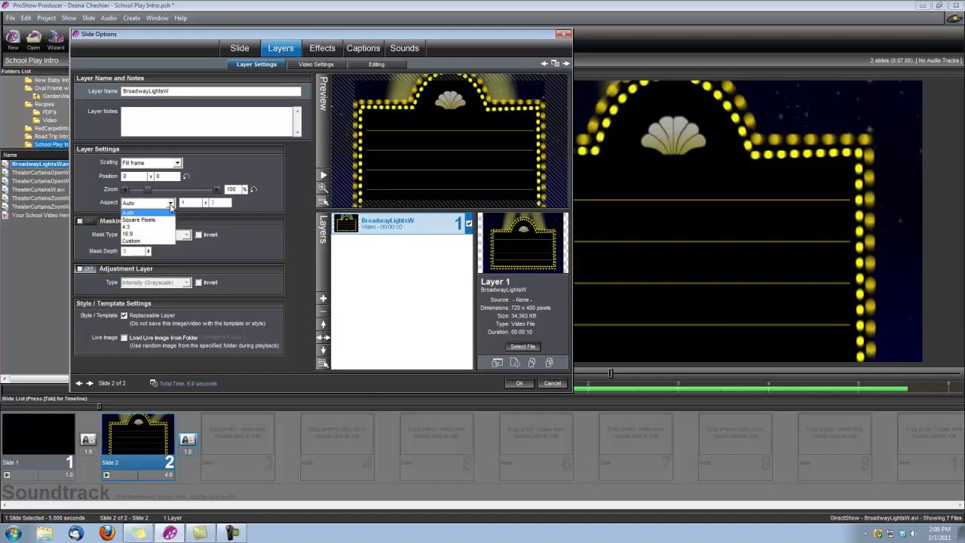
{"action": "left_click", "coordinate": [132, 234]}
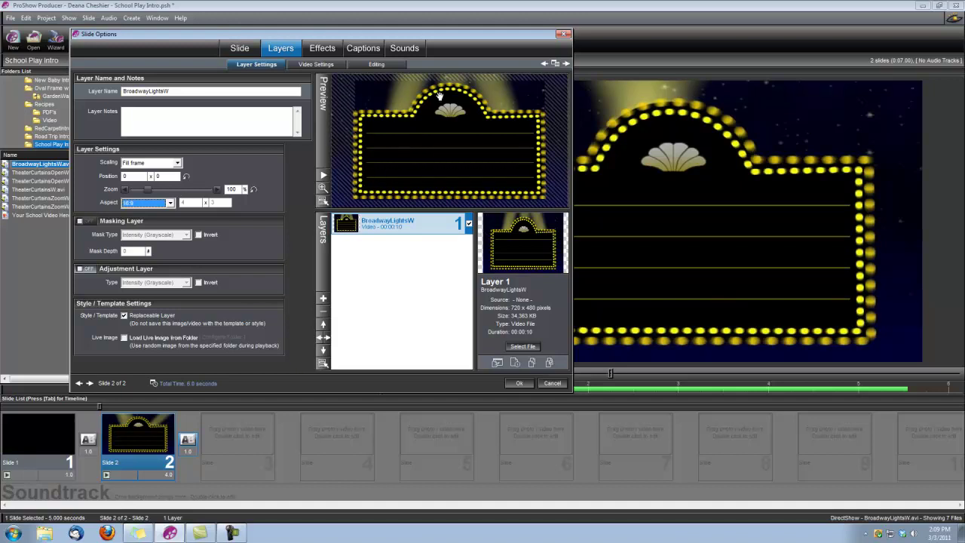
Switch the BroadwayLightsW layer's aspect to Auto and back to 16:9 to compare the framing.
{"action": "left_click", "coordinate": [171, 203]}
{"action": "left_click", "coordinate": [132, 214]}
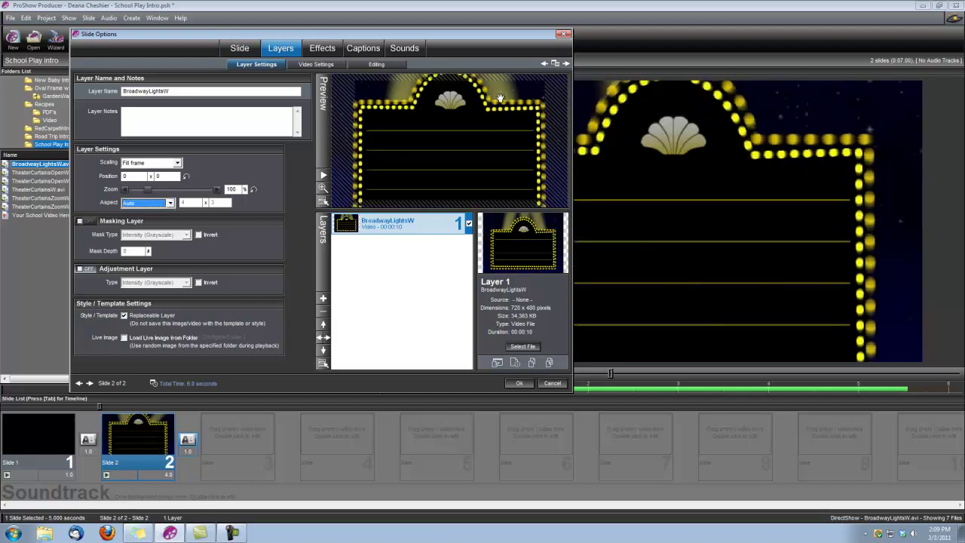
{"action": "left_click", "coordinate": [171, 203]}
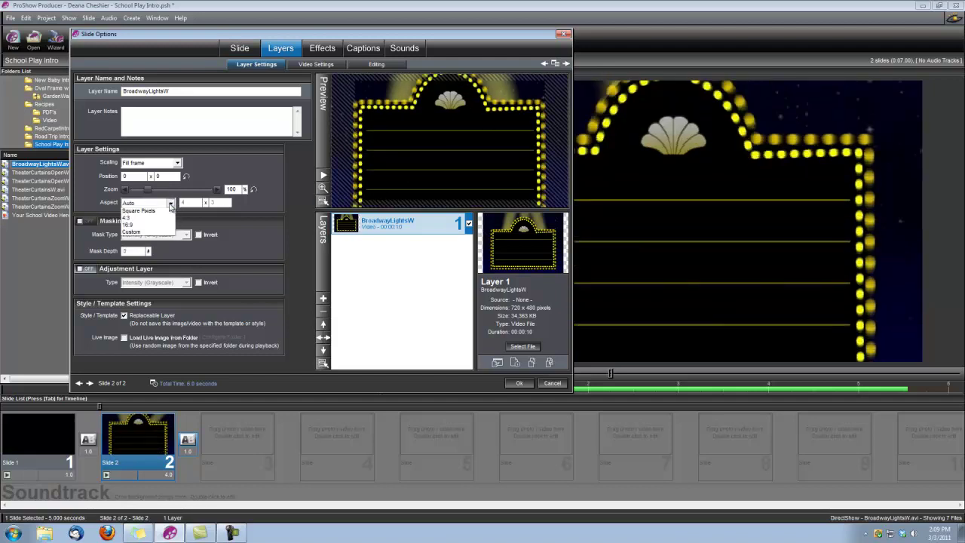
{"action": "left_click", "coordinate": [130, 234]}
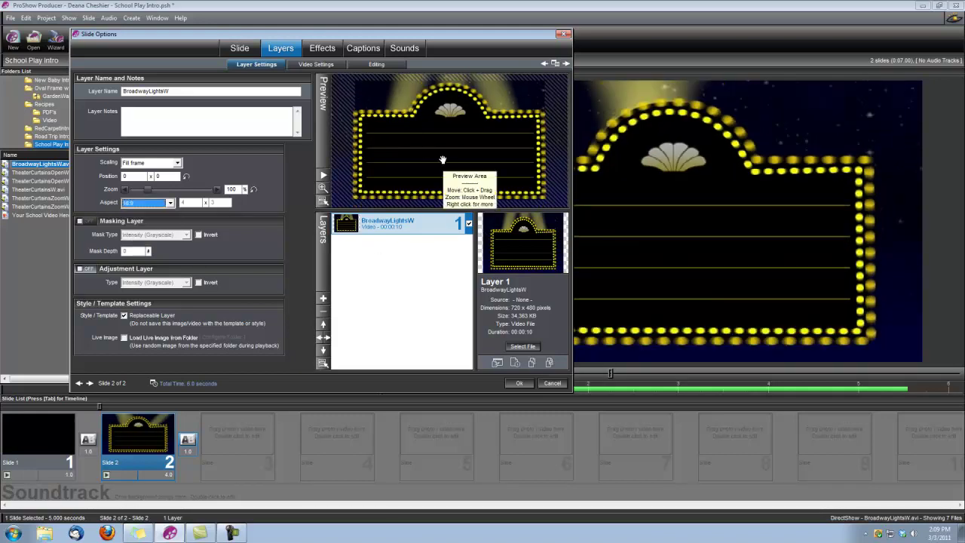
Add the caption "Romeo & Juliet" to slide 2.
{"action": "left_click", "coordinate": [362, 50]}
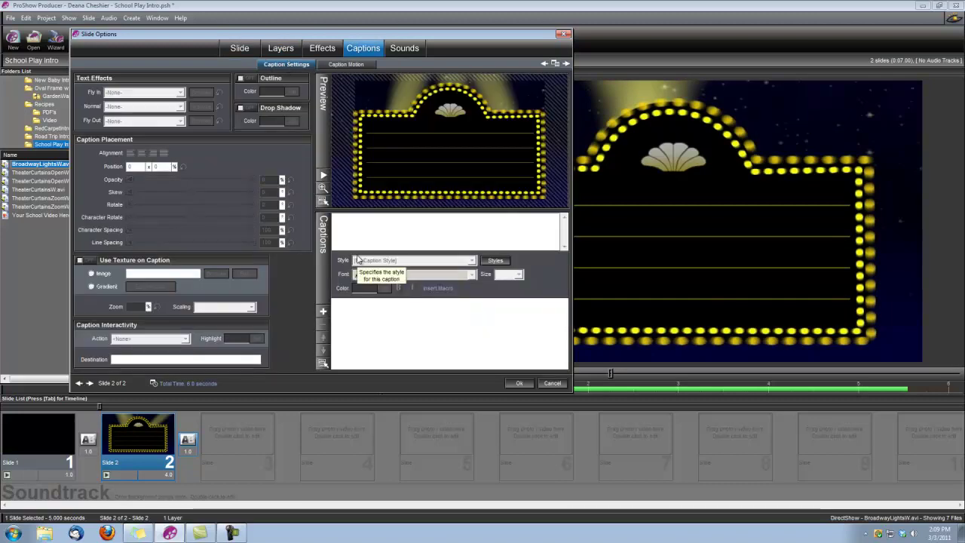
{"action": "type", "text": "Romeo & Julit"}
{"action": "key", "text": "BackSpace"}
{"action": "type", "text": "et"}
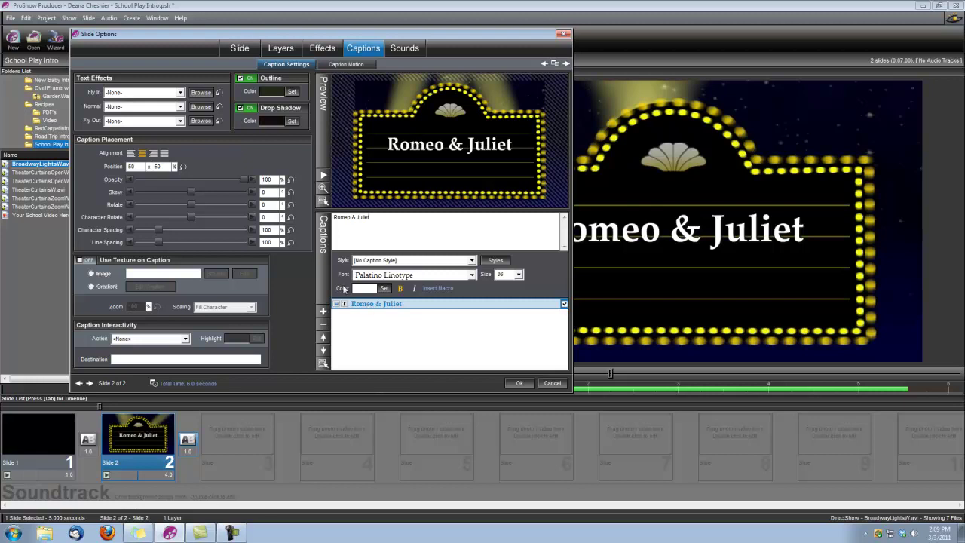
Color the "Romeo & Juliet" caption yellow (251, 252, 18) and move it slightly down between the marquee's middle lines.
{"action": "left_click", "coordinate": [384, 289]}
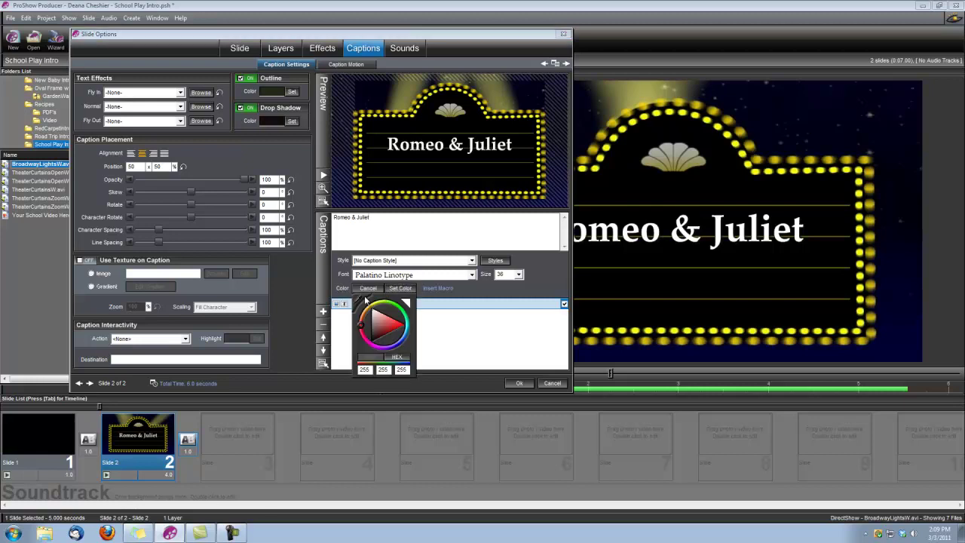
{"action": "left_click", "coordinate": [406, 304]}
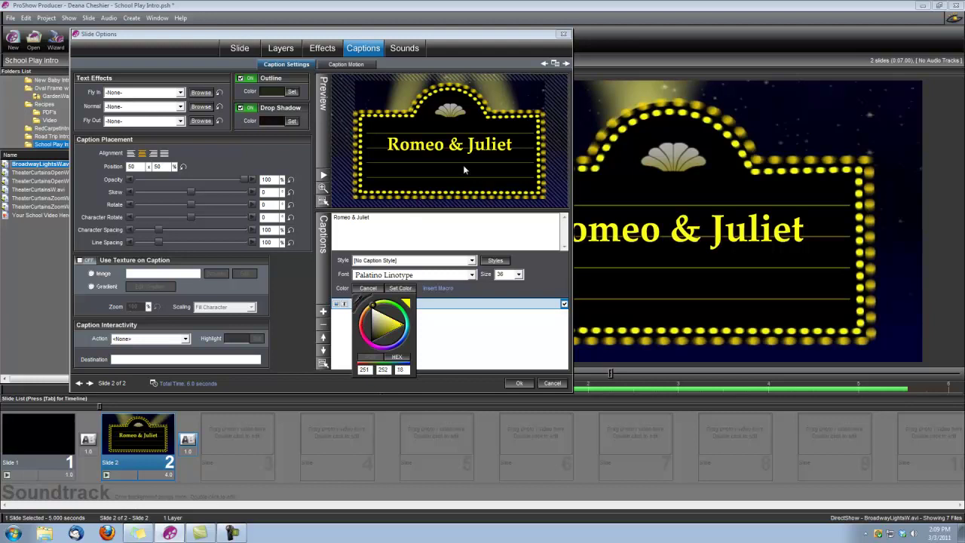
{"action": "left_click", "coordinate": [400, 289]}
{"action": "left_click_drag", "start_coordinate": [450, 145], "coordinate": [448, 157]}
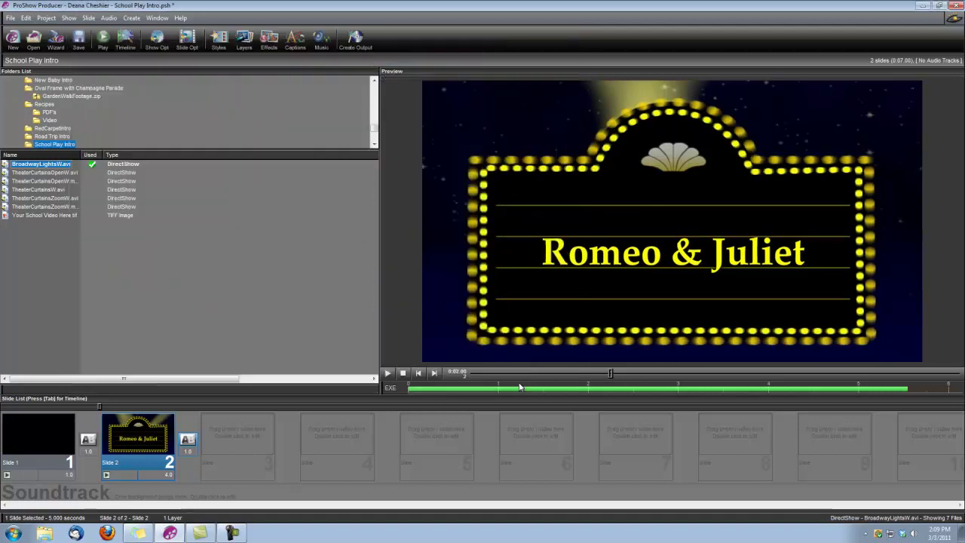
{"action": "left_click", "coordinate": [520, 383]}
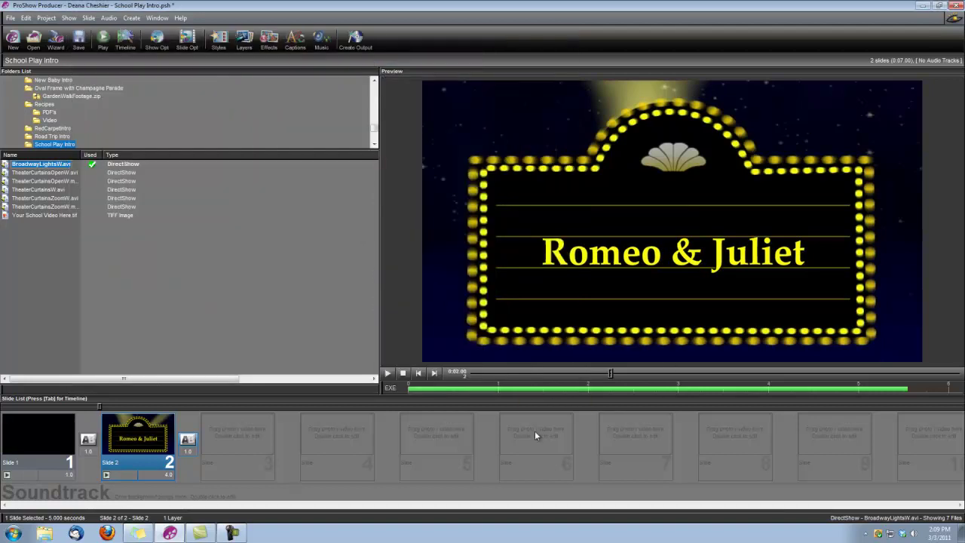
Change the transition after slide 2 to Cut.
{"action": "left_click", "coordinate": [188, 440]}
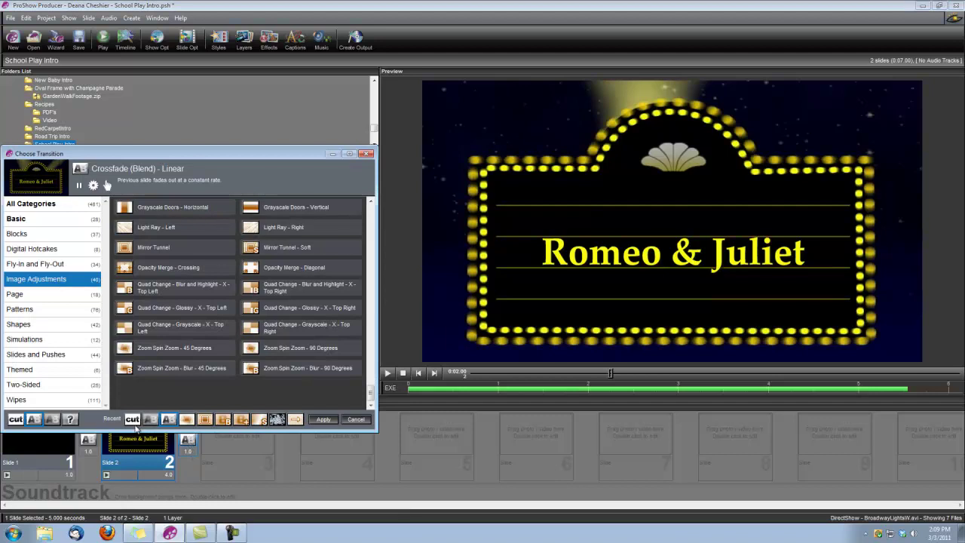
{"action": "double_click", "coordinate": [134, 423]}
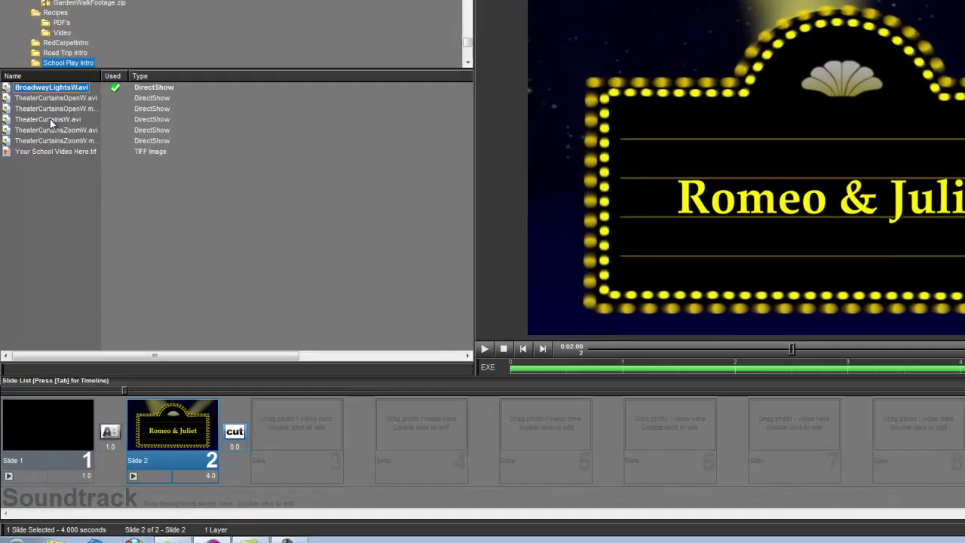
Add TheaterCurtainsW.avi as slide 3 and set its slide time to 3 seconds.
{"action": "left_click", "coordinate": [40, 189]}
{"action": "left_click_drag", "start_coordinate": [383, 288], "coordinate": [338, 425]}
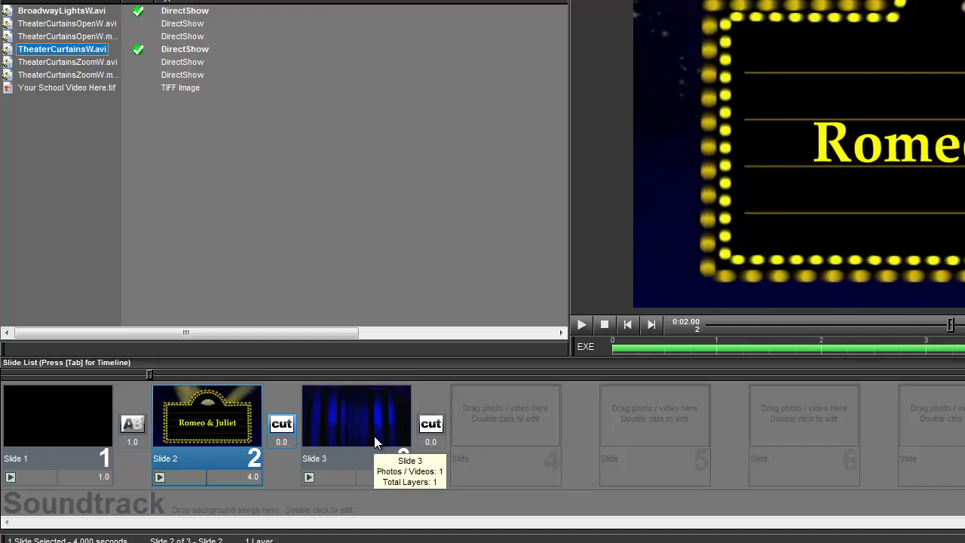
{"action": "left_click", "coordinate": [398, 477]}
{"action": "type", "text": "3"}
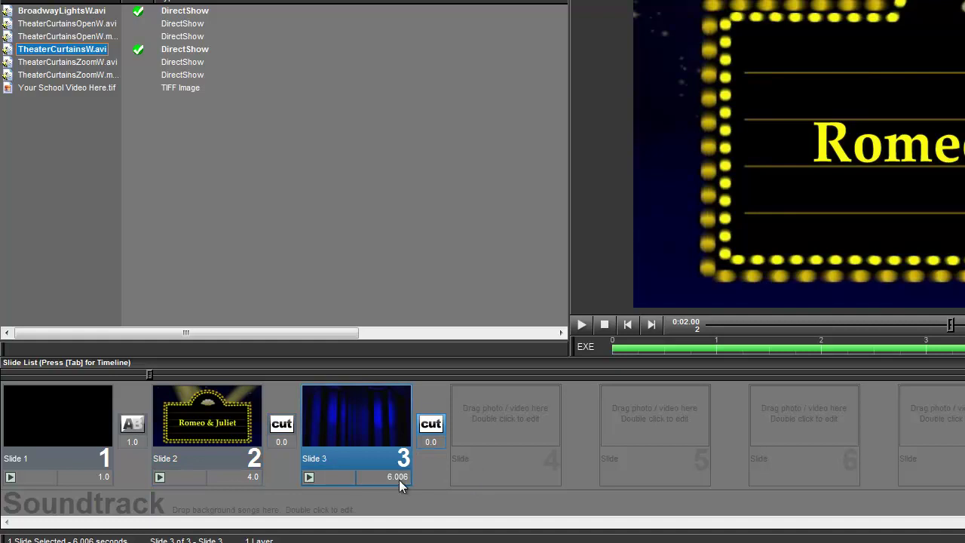
{"action": "left_click", "coordinate": [360, 425]}
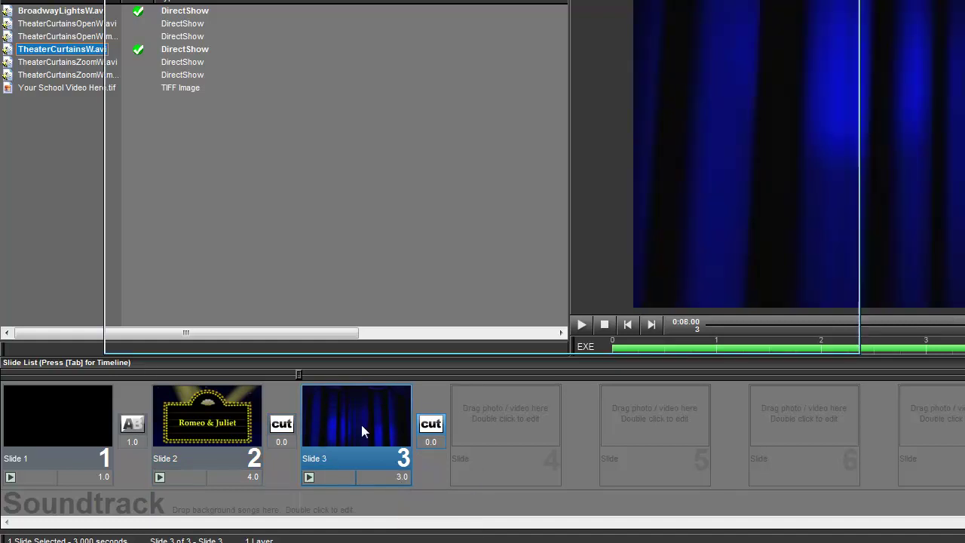
Set the aspect of slide 3's TheaterCurtainsW layer to 16:9.
{"action": "double_click", "coordinate": [362, 424]}
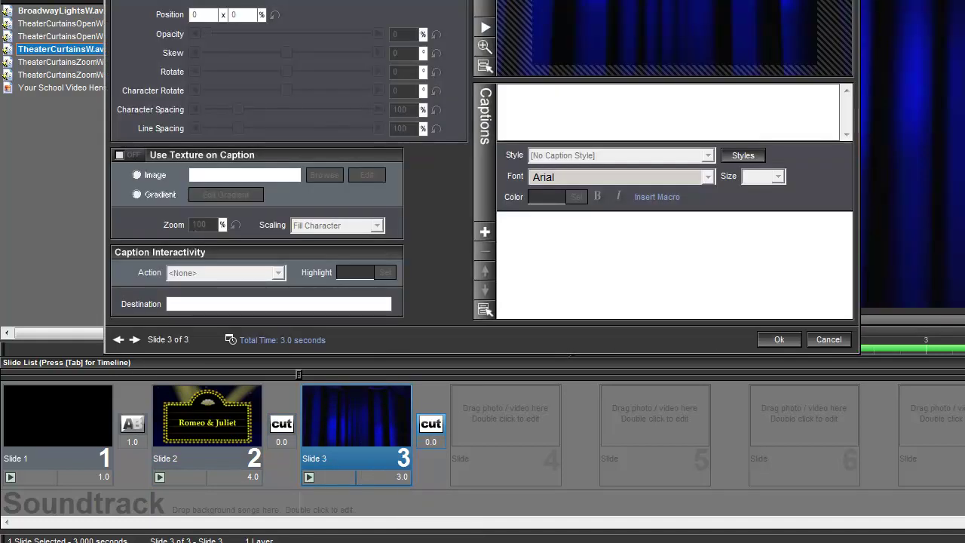
{"action": "left_click", "coordinate": [138, 2]}
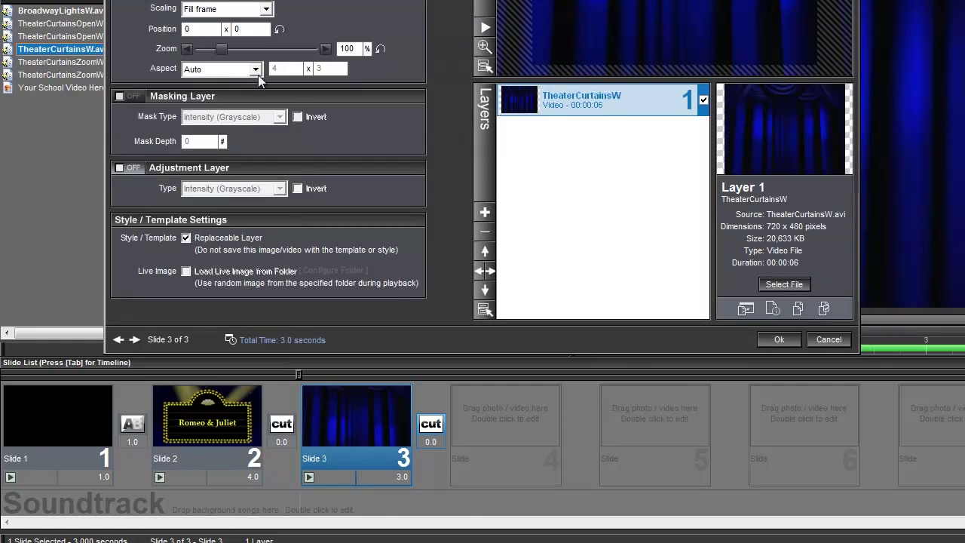
{"action": "left_click", "coordinate": [256, 73]}
{"action": "left_click", "coordinate": [198, 117]}
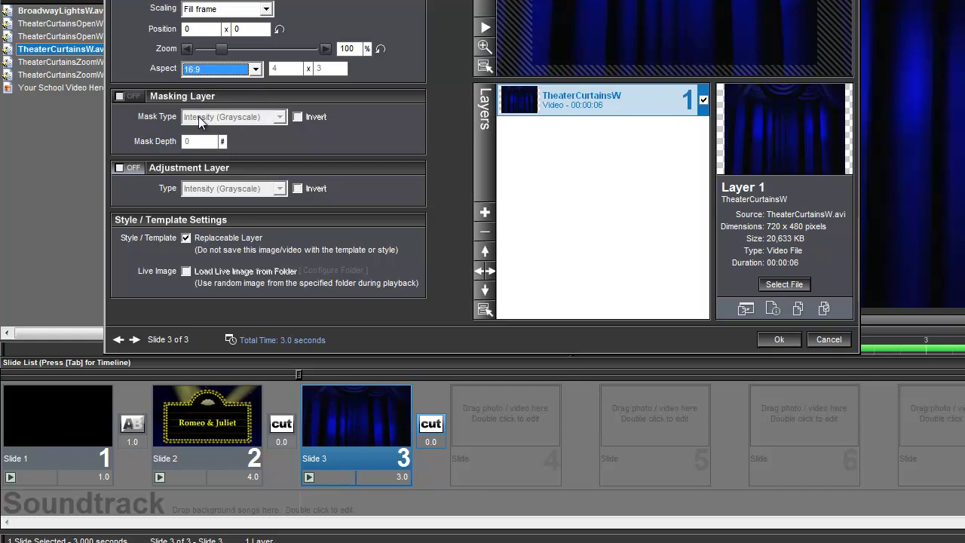
{"action": "left_click", "coordinate": [774, 340]}
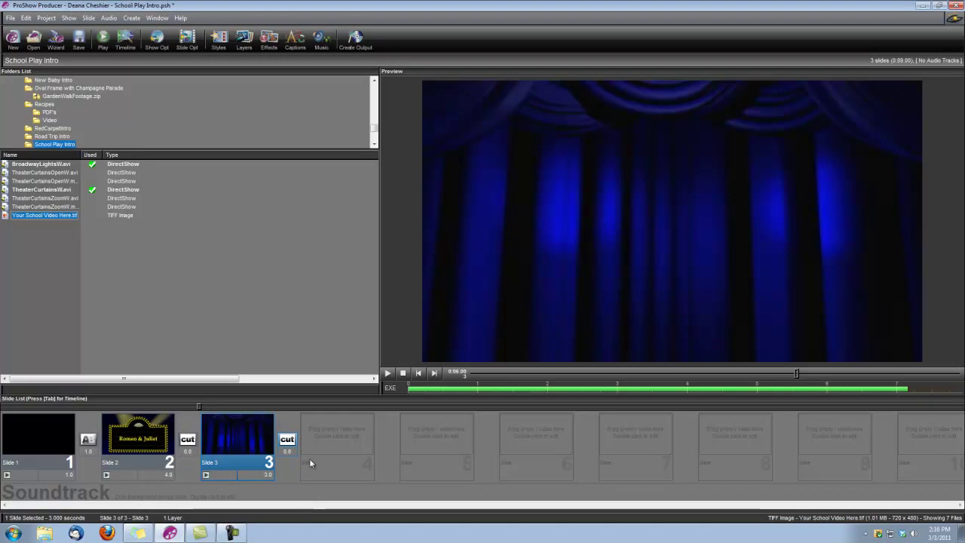
Add the Your School Video Here.tif image as slide 4 and set its slide time to 900 seconds.
{"action": "mouse_move", "coordinate": [35, 215]}
{"action": "left_mouse_down"}
{"action": "mouse_move", "coordinate": [302, 276]}
{"action": "mouse_move", "coordinate": [343, 447]}
{"action": "left_mouse_up"}
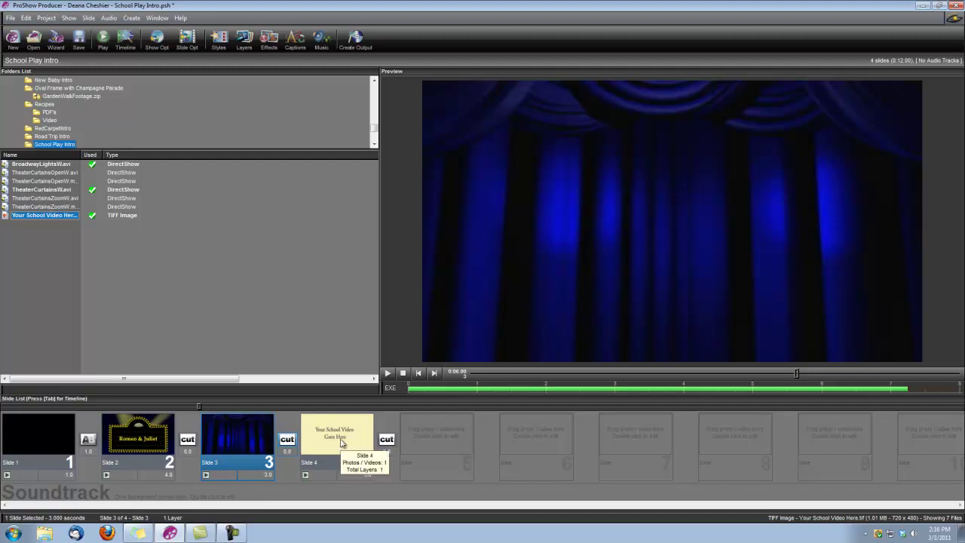
{"action": "double_click", "coordinate": [342, 445]}
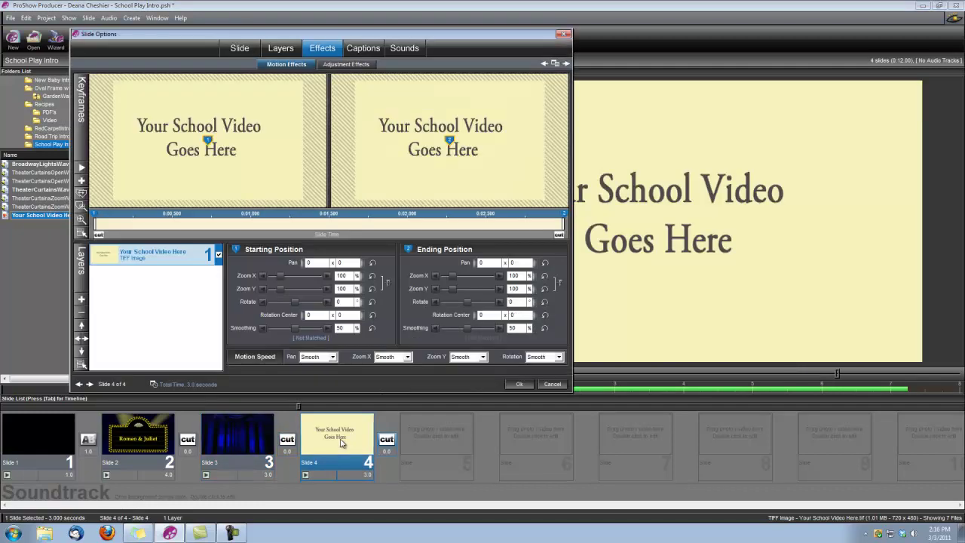
{"action": "left_click", "coordinate": [294, 49]}
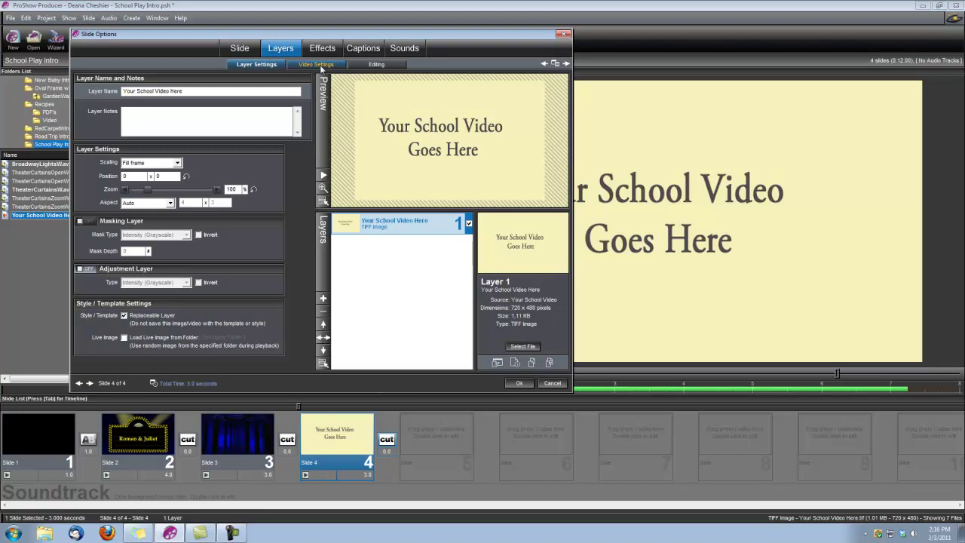
{"action": "left_click", "coordinate": [319, 65]}
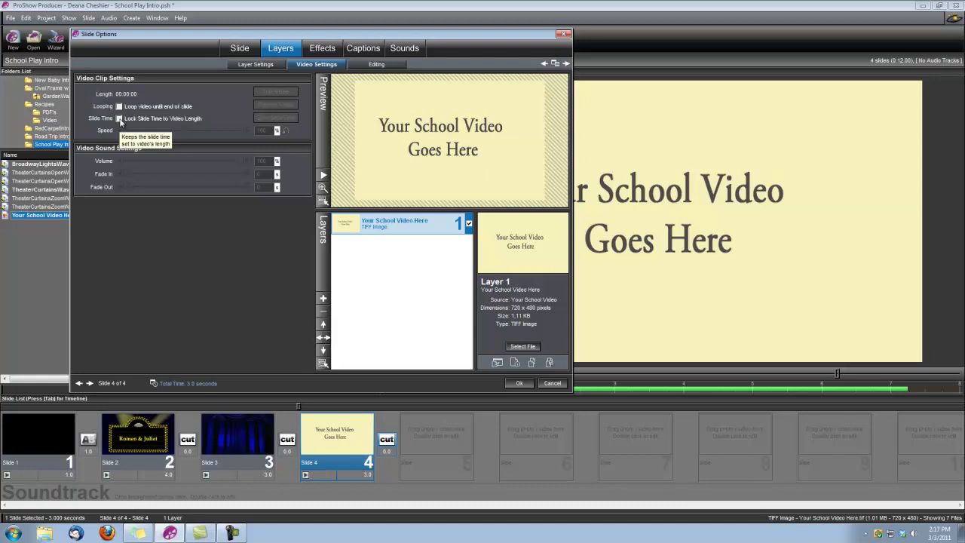
{"action": "left_click", "coordinate": [240, 48]}
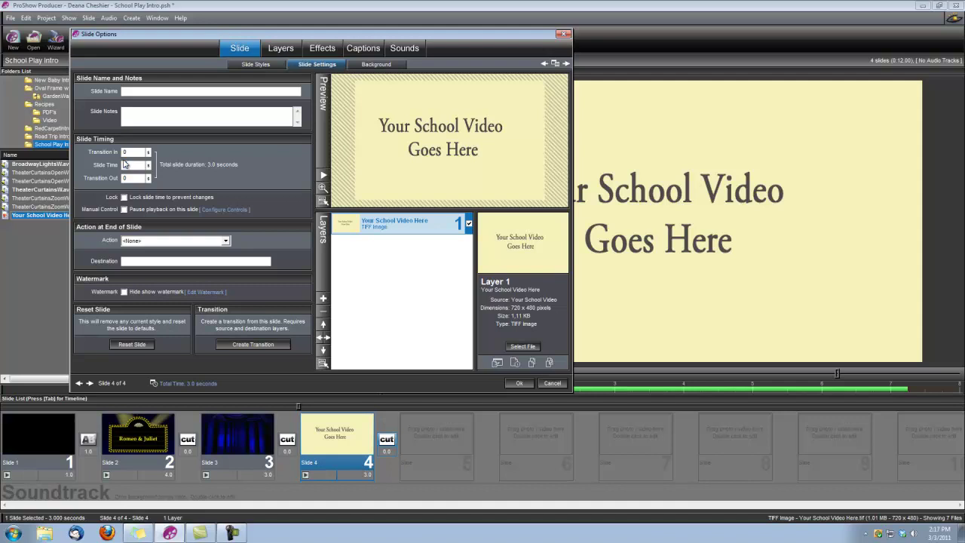
{"action": "double_click", "coordinate": [126, 165]}
{"action": "type", "text": "900"}
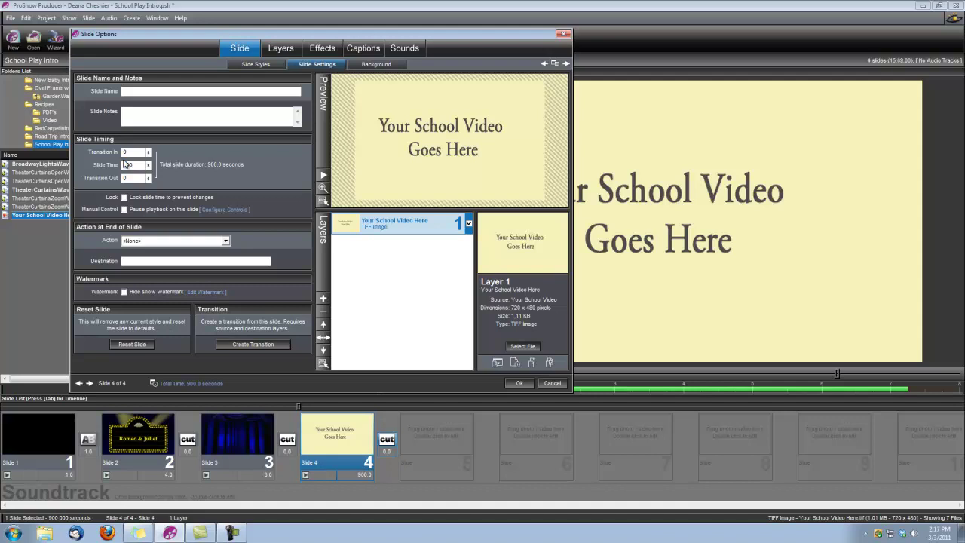
Add the TheaterCurtainsOpenW.avi video as a layer above slide 4's placeholder image and set its aspect to 16:9.
{"action": "left_click", "coordinate": [281, 48]}
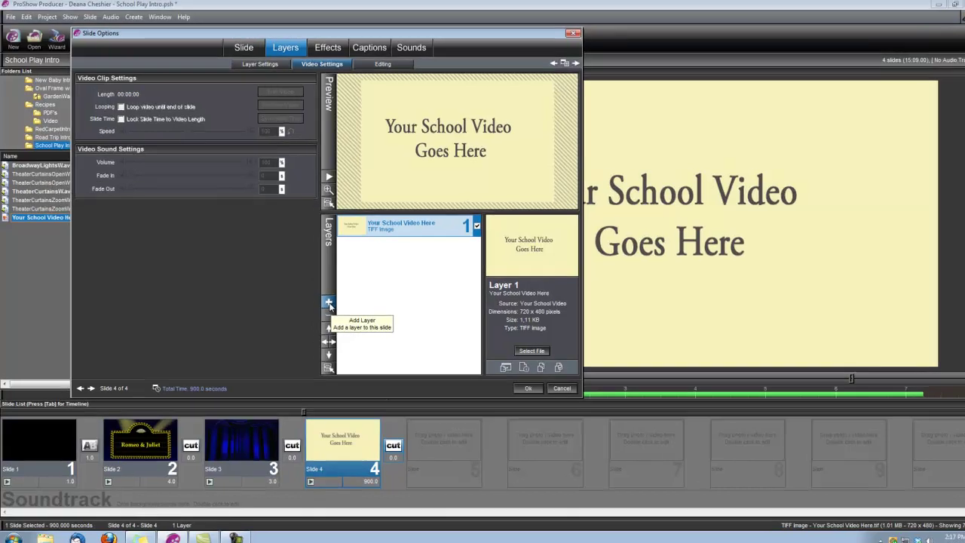
{"action": "left_click", "coordinate": [324, 301]}
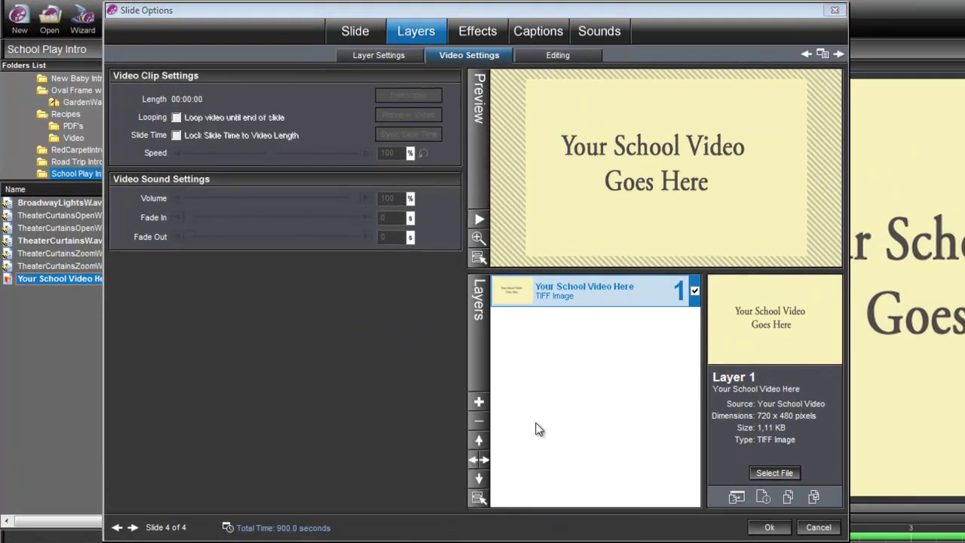
{"action": "left_click", "coordinate": [347, 312]}
{"action": "left_click", "coordinate": [365, 179]}
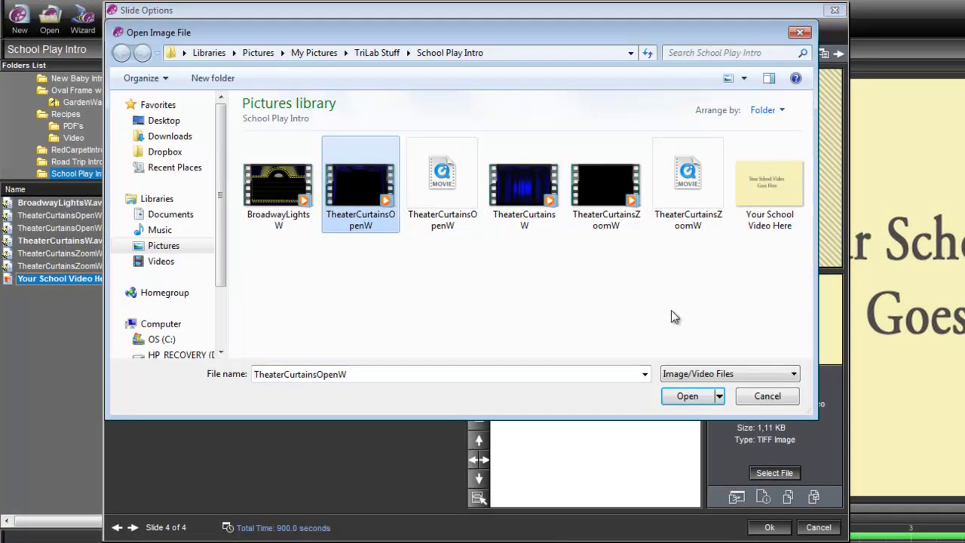
{"action": "left_click", "coordinate": [691, 400]}
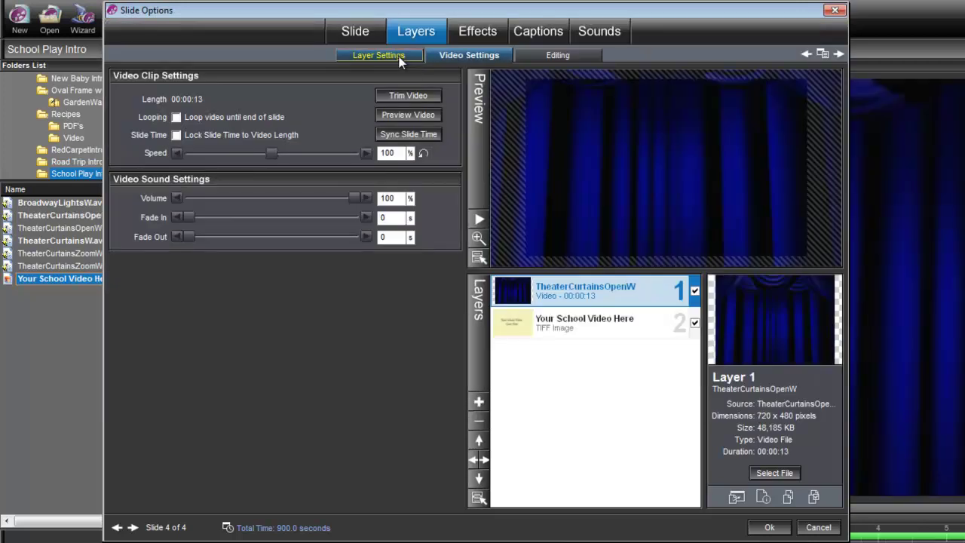
{"action": "left_click", "coordinate": [400, 59]}
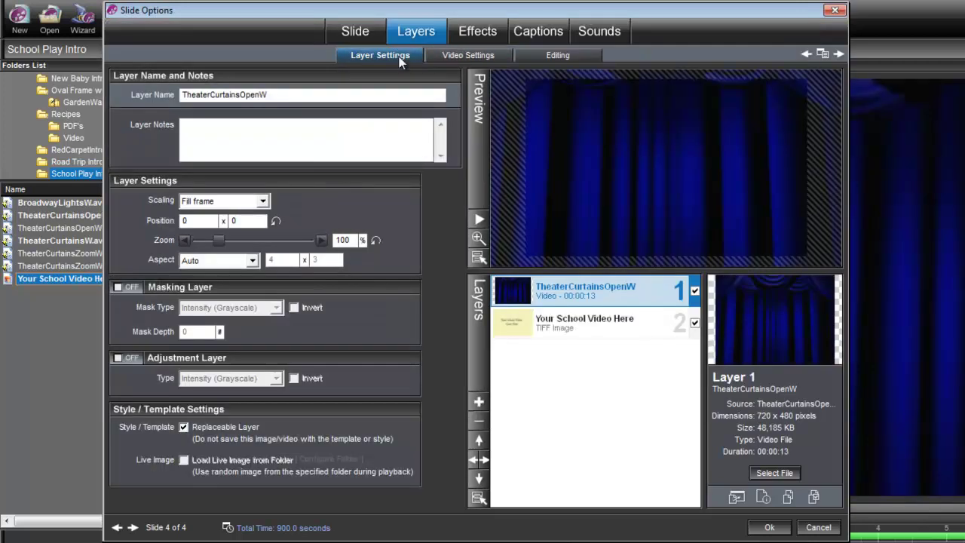
{"action": "left_click", "coordinate": [252, 261]}
{"action": "left_click", "coordinate": [203, 295]}
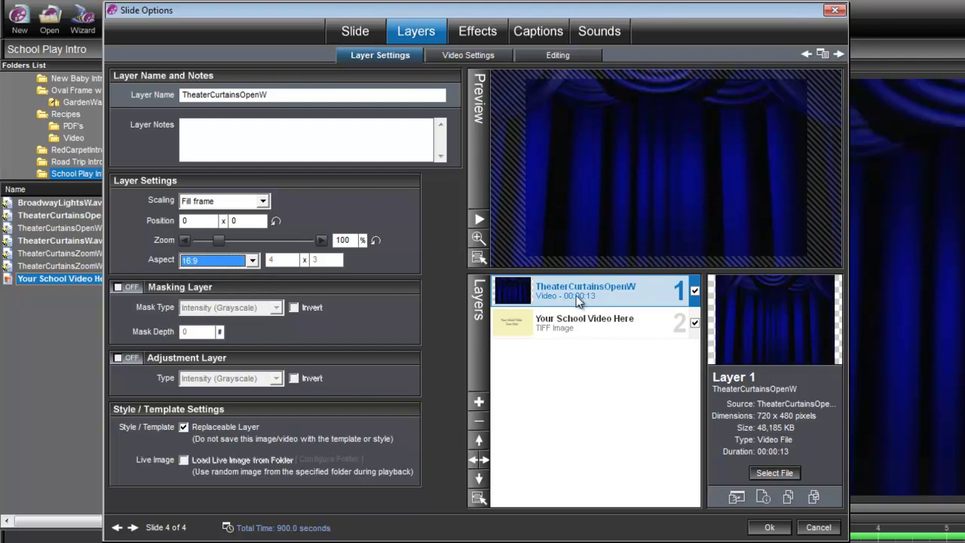
Add TheaterCurtainsOpenW.mov as a masking layer over the curtain-opening video and set its aspect to 16:9.
{"action": "left_click", "coordinate": [479, 403]}
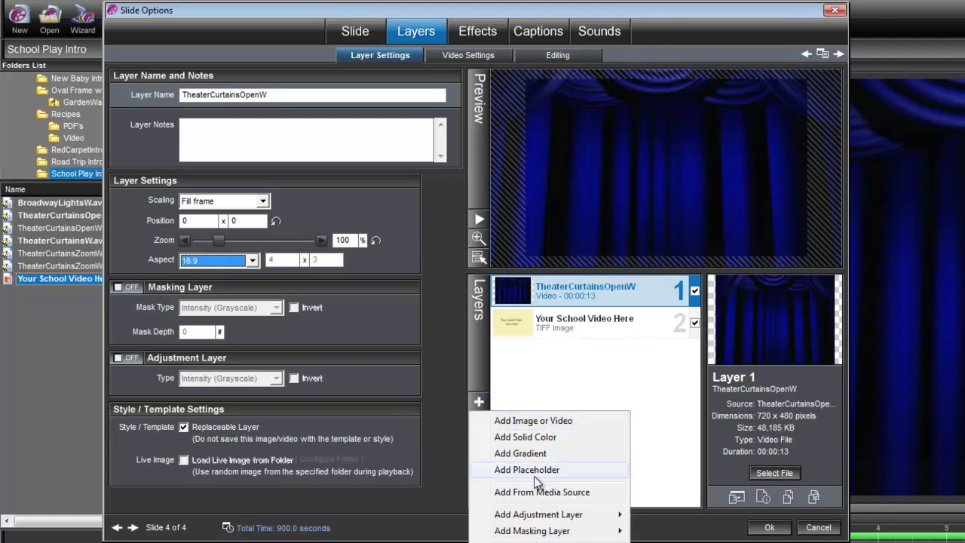
{"action": "mouse_move", "coordinate": [576, 534]}
{"action": "left_click", "coordinate": [660, 531]}
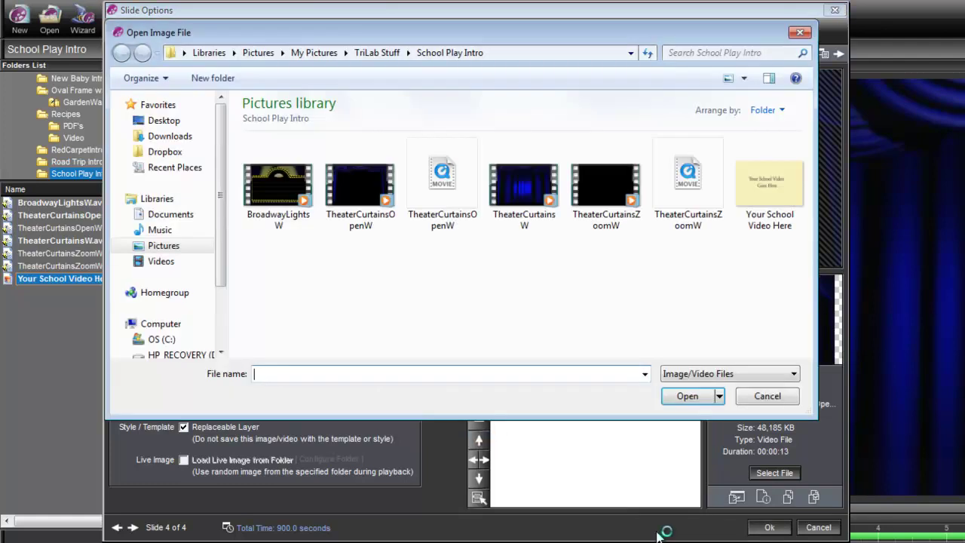
{"action": "left_click", "coordinate": [445, 227]}
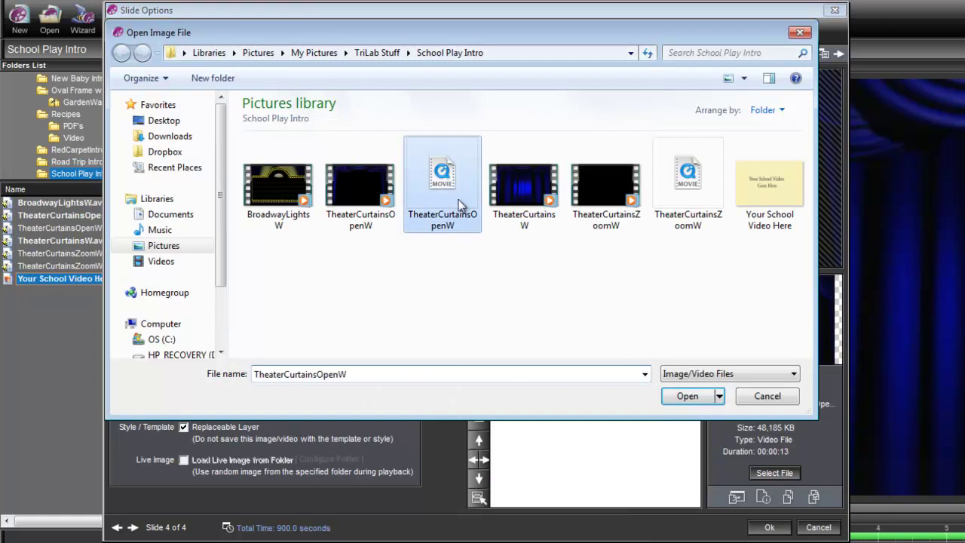
{"action": "left_click", "coordinate": [687, 398]}
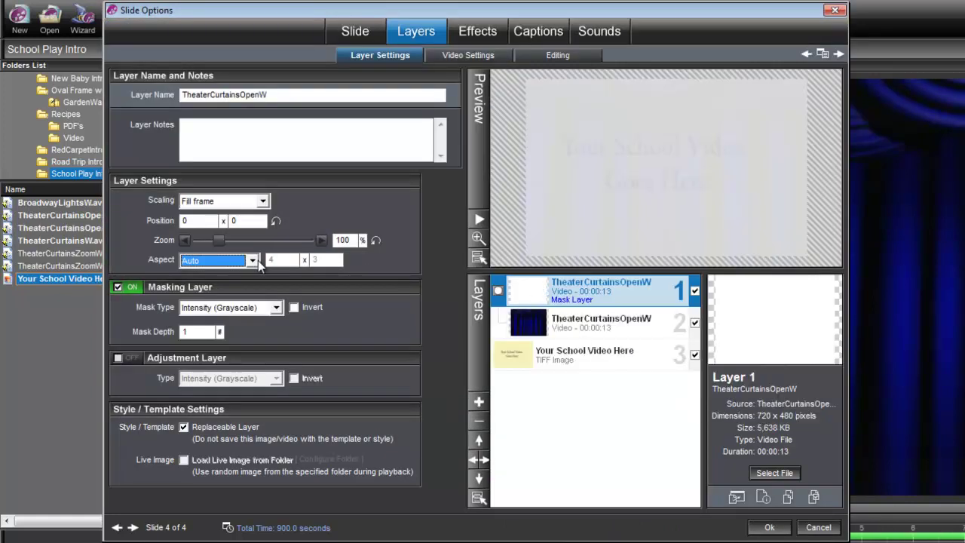
{"action": "left_click", "coordinate": [253, 260]}
{"action": "left_click", "coordinate": [226, 306]}
Add the TheaterCurtainsZoomW.avi video as slide 4's top layer and set its aspect to 16:9.
{"action": "left_click", "coordinate": [479, 401]}
{"action": "left_click", "coordinate": [526, 420]}
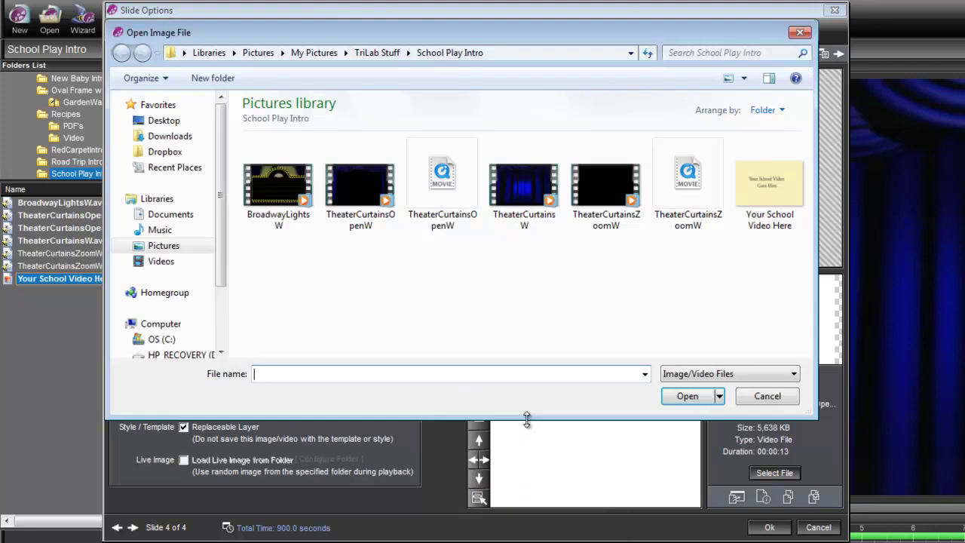
{"action": "left_click", "coordinate": [606, 189]}
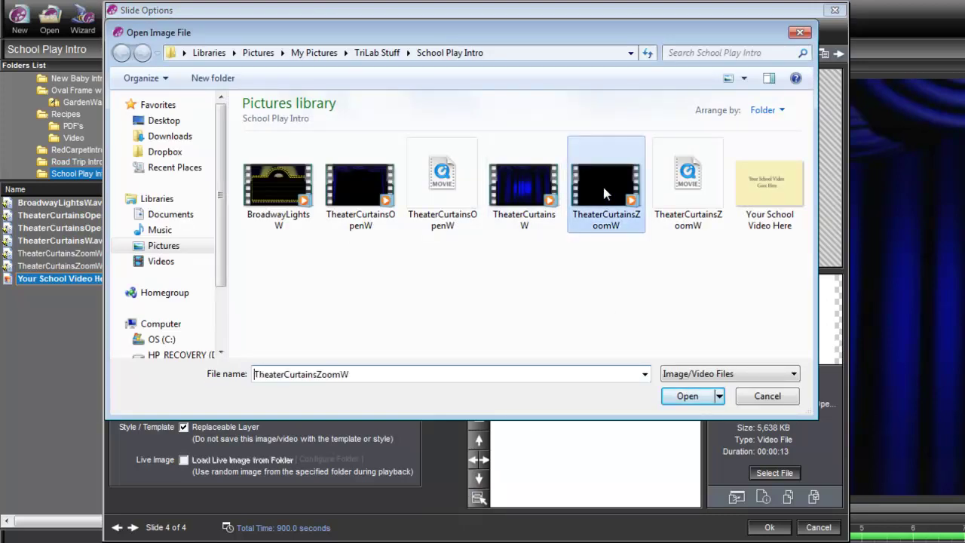
{"action": "left_click", "coordinate": [687, 395]}
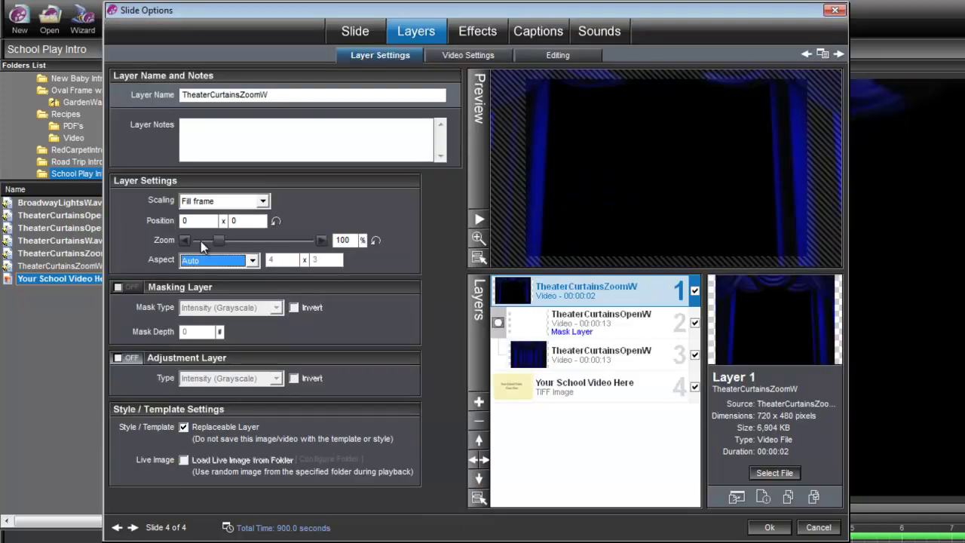
{"action": "left_click", "coordinate": [253, 262]}
{"action": "left_click", "coordinate": [223, 311]}
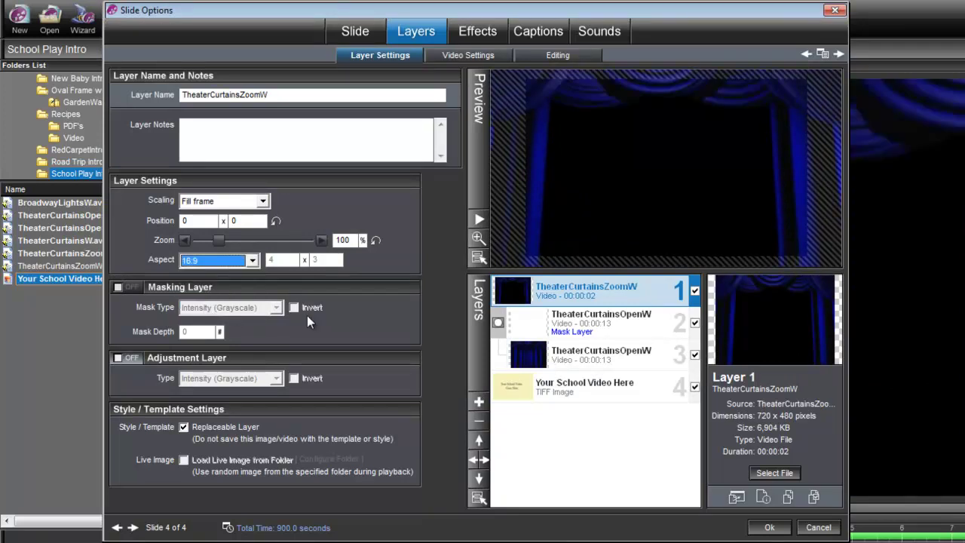
Add the QuickTime TheaterCurtainsZoomW movie as a masking layer over the curtain-zoom video and set its aspect to 16:9.
{"action": "left_click", "coordinate": [477, 405]}
{"action": "mouse_move", "coordinate": [511, 531]}
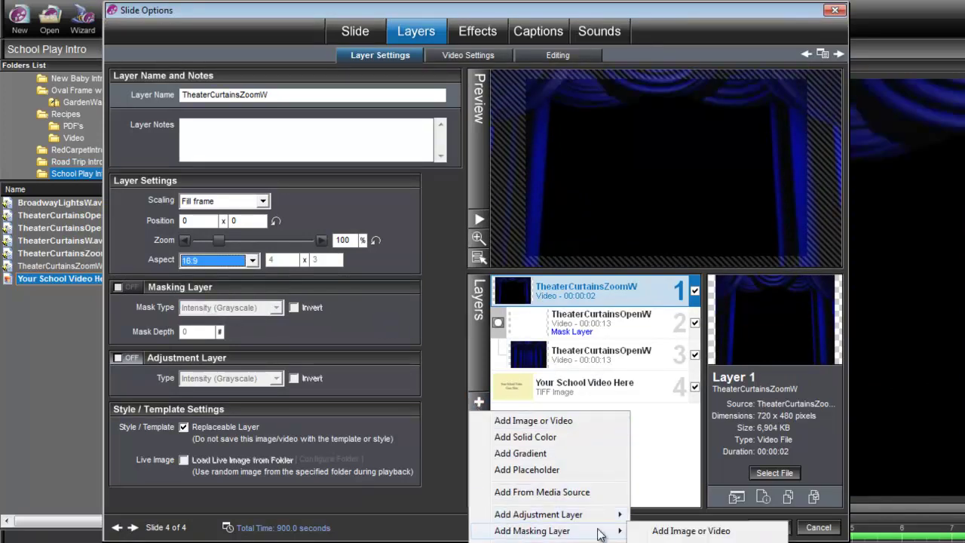
{"action": "left_click", "coordinate": [664, 531]}
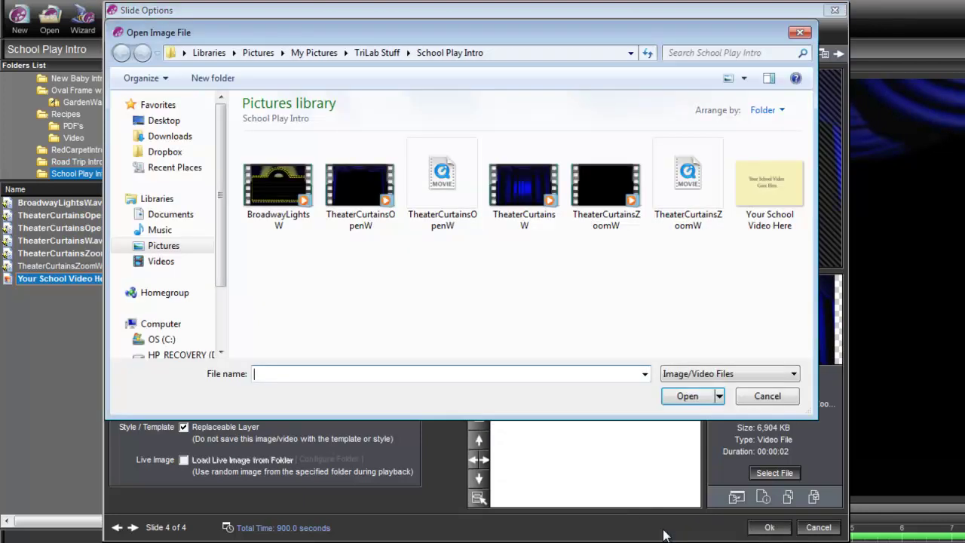
{"action": "left_click", "coordinate": [684, 181]}
{"action": "left_click", "coordinate": [688, 398]}
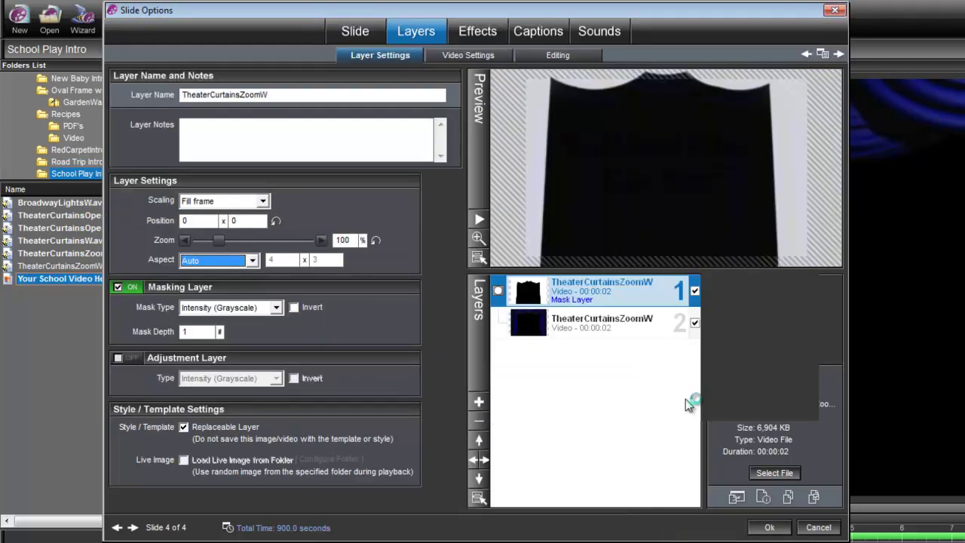
{"action": "left_click", "coordinate": [249, 260]}
{"action": "left_click", "coordinate": [200, 302]}
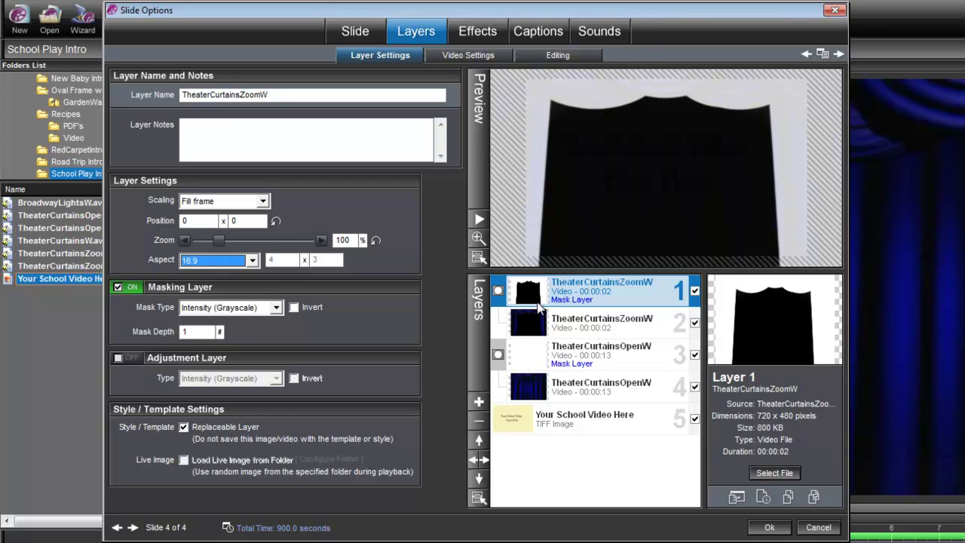
Set the starting keyframe time of the TheaterCurtainsZoomW mask layer to 9 seconds in the motion effects.
{"action": "left_click", "coordinate": [478, 31]}
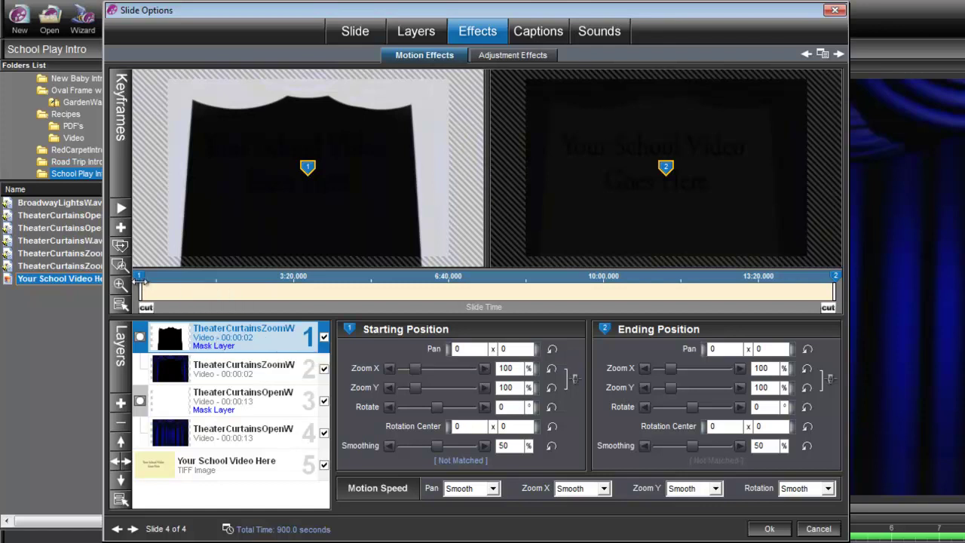
{"action": "right_click", "coordinate": [142, 281]}
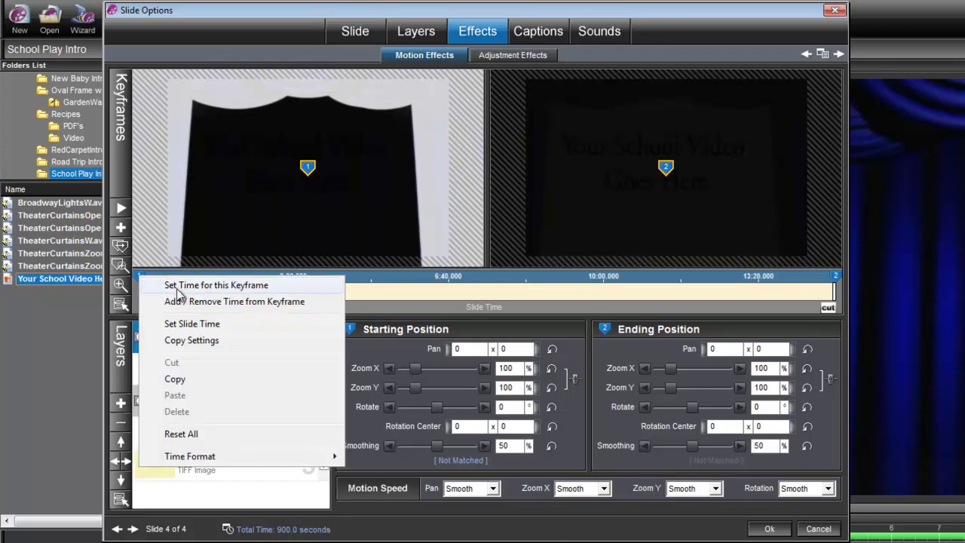
{"action": "left_click", "coordinate": [181, 292]}
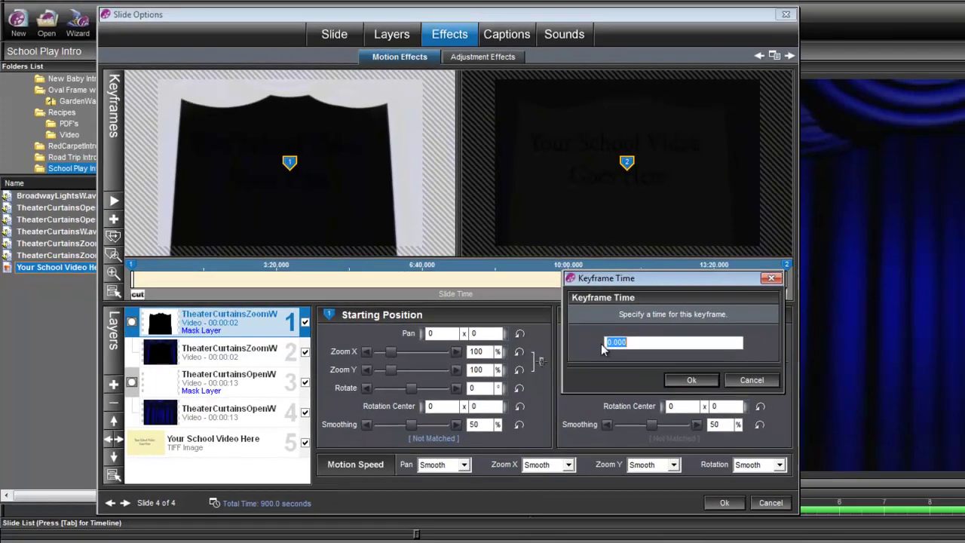
{"action": "type", "text": "9"}
{"action": "left_click", "coordinate": [509, 302]}
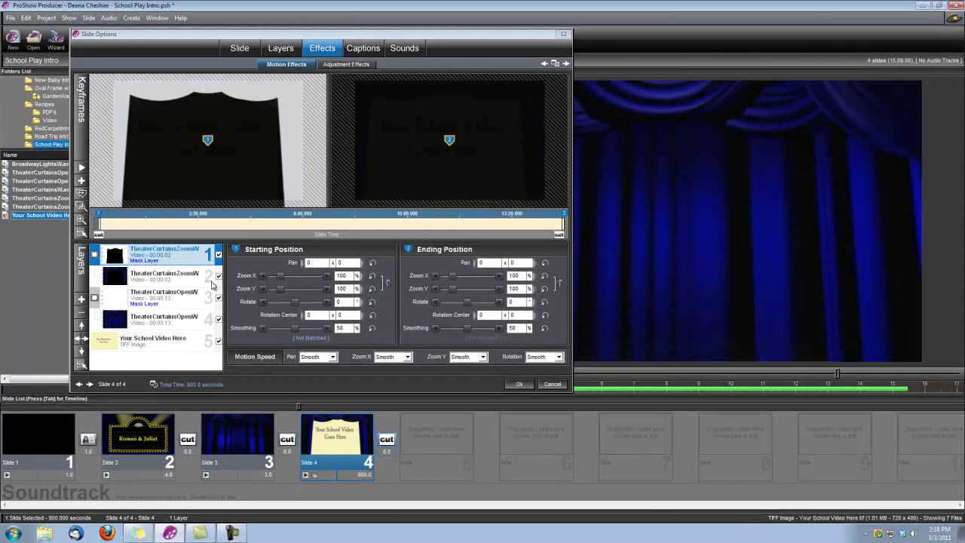
Set the starting keyframe time of the TheaterCurtainsZoomW video layer beneath its mask to 9 seconds.
{"action": "left_click", "coordinate": [157, 279]}
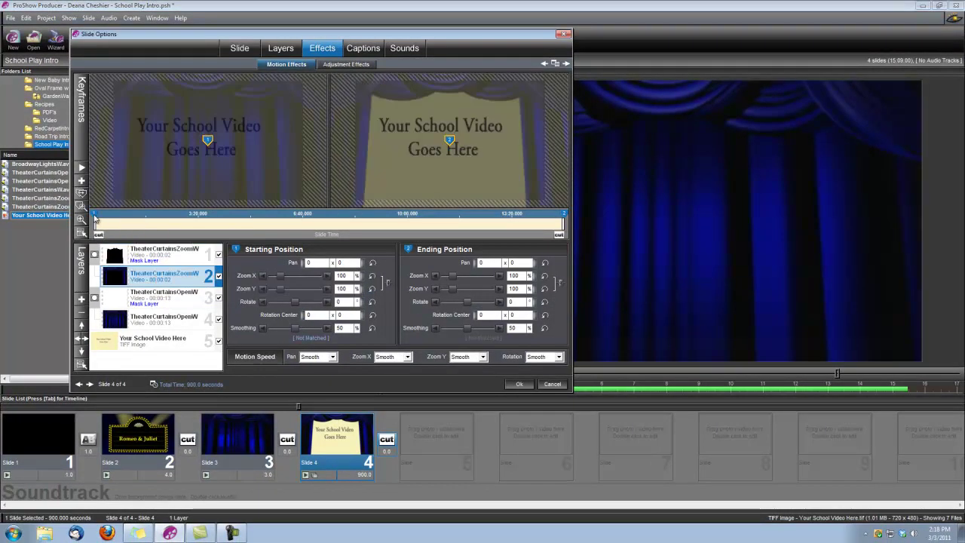
{"action": "right_click", "coordinate": [95, 218]}
{"action": "left_click", "coordinate": [127, 222]}
{"action": "type", "text": "9"}
{"action": "left_click", "coordinate": [486, 298]}
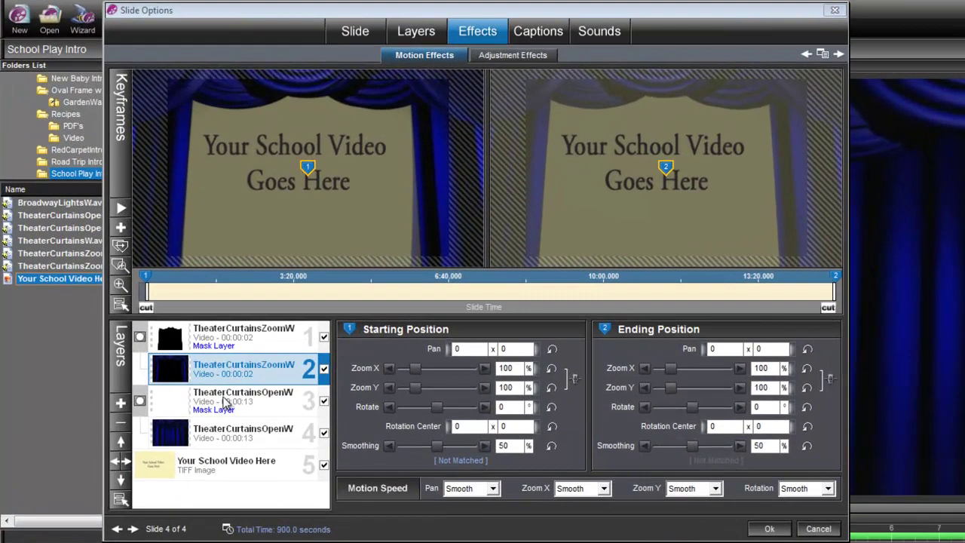
Set the ending keyframe time of the TheaterCurtainsOpenW mask layer to 9 seconds.
{"action": "left_click", "coordinate": [224, 403]}
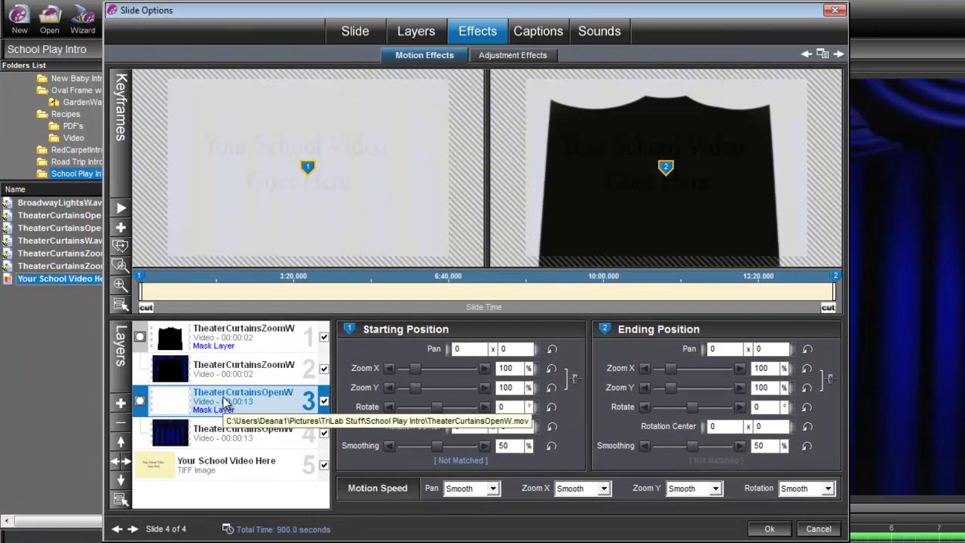
{"action": "right_click", "coordinate": [837, 275]}
{"action": "left_click", "coordinate": [859, 283]}
{"action": "type", "text": "9"}
{"action": "left_click", "coordinate": [735, 398]}
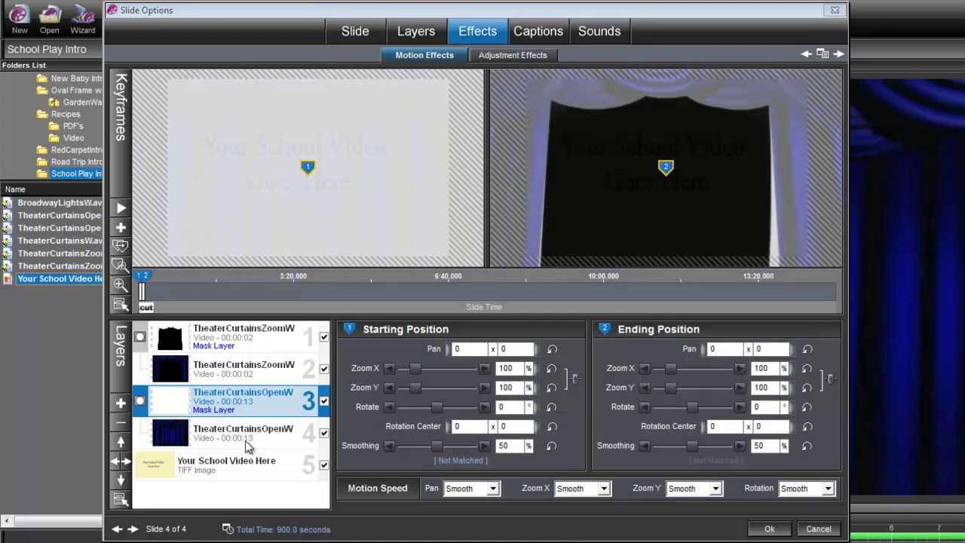
Set the ending keyframe time of the TheaterCurtainsOpenW video layer to 9 seconds and accept the slide options.
{"action": "left_click", "coordinate": [245, 441]}
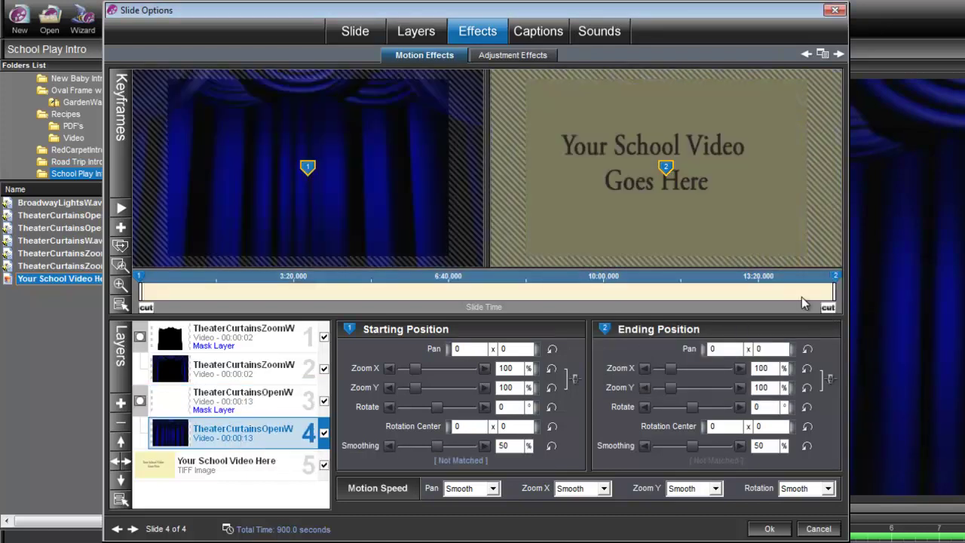
{"action": "right_click", "coordinate": [836, 278]}
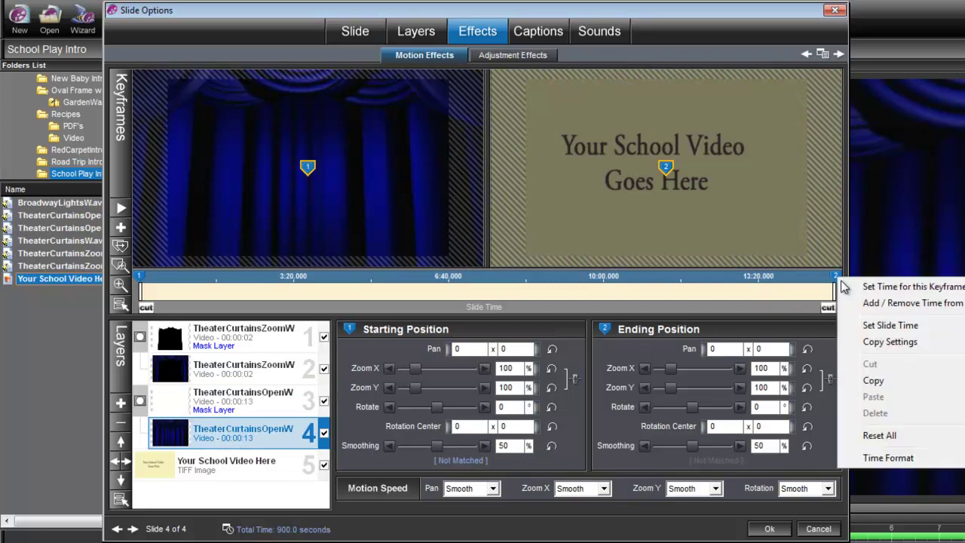
{"action": "left_click", "coordinate": [871, 290]}
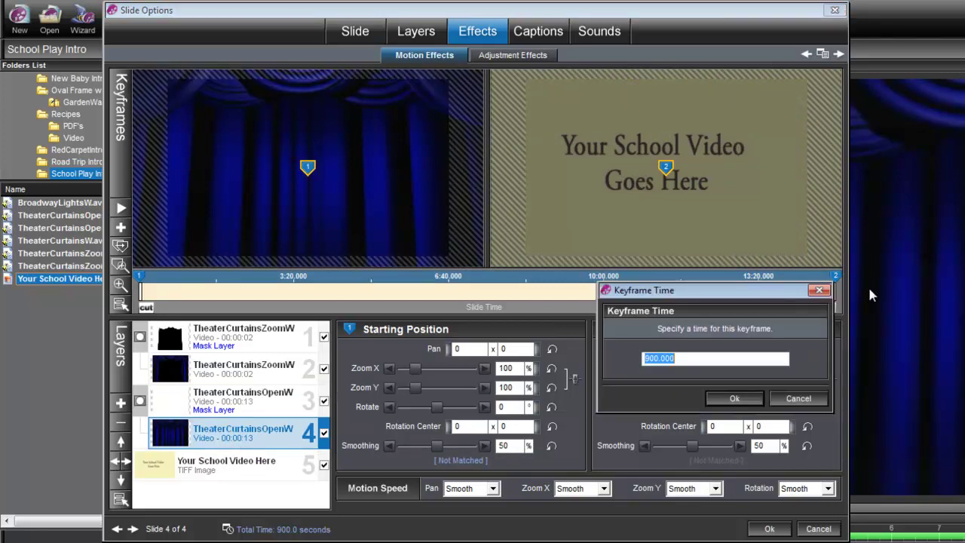
{"action": "type", "text": "8"}
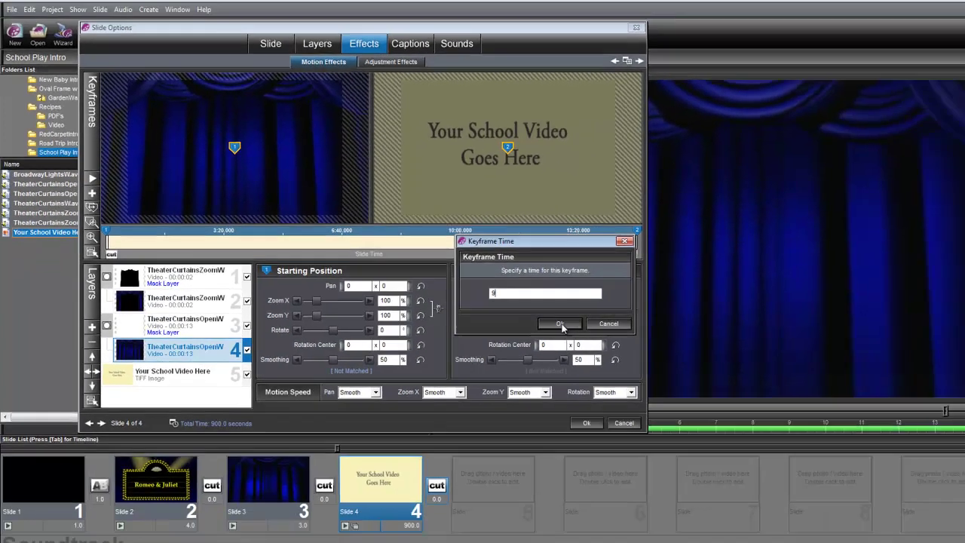
{"action": "left_click", "coordinate": [733, 400]}
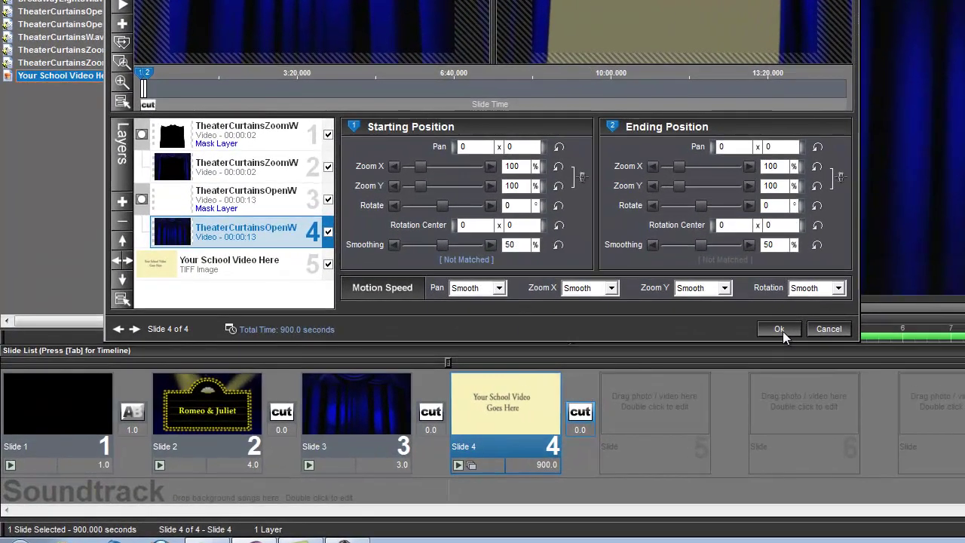
{"action": "left_click", "coordinate": [780, 330]}
Preview the whole show from its first slide.
{"action": "left_click_drag", "start_coordinate": [449, 362], "coordinate": [15, 363]}
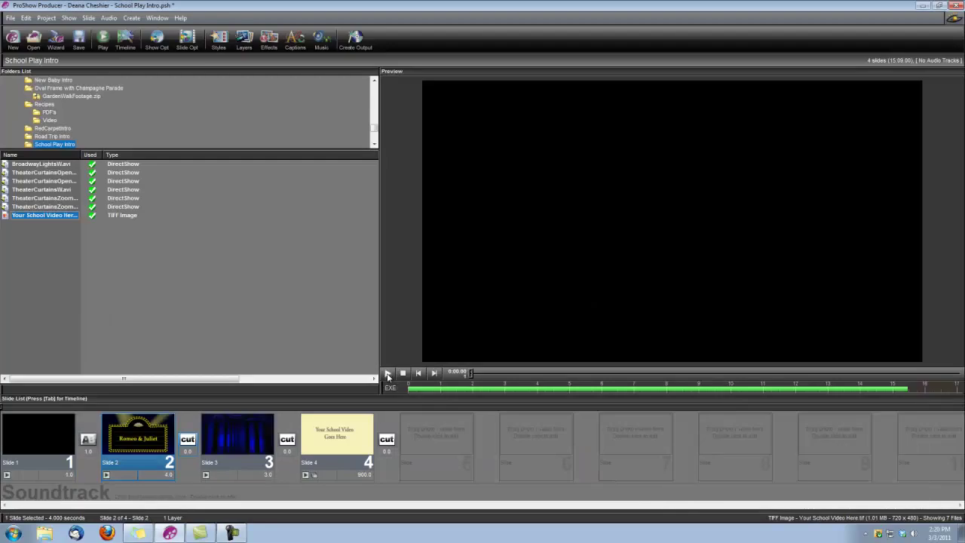
{"action": "left_click", "coordinate": [388, 374]}
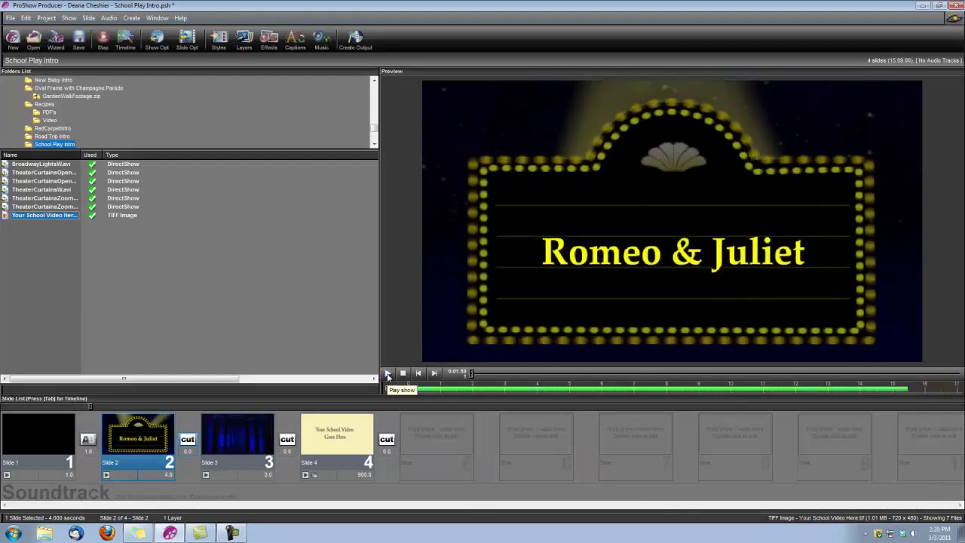